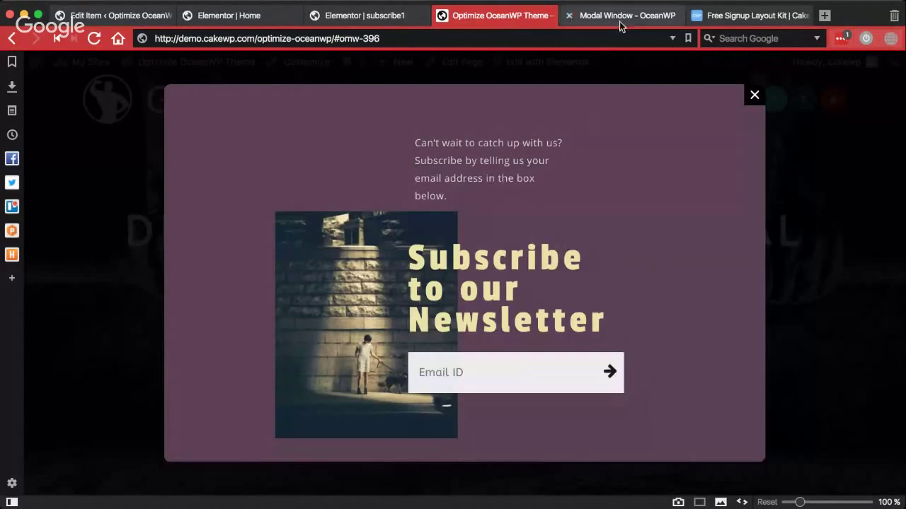
Step: Switch to the 'Modal Window - OceanWP' extension page tab
{"action": "mouse_move", "coordinate": [620, 22]}
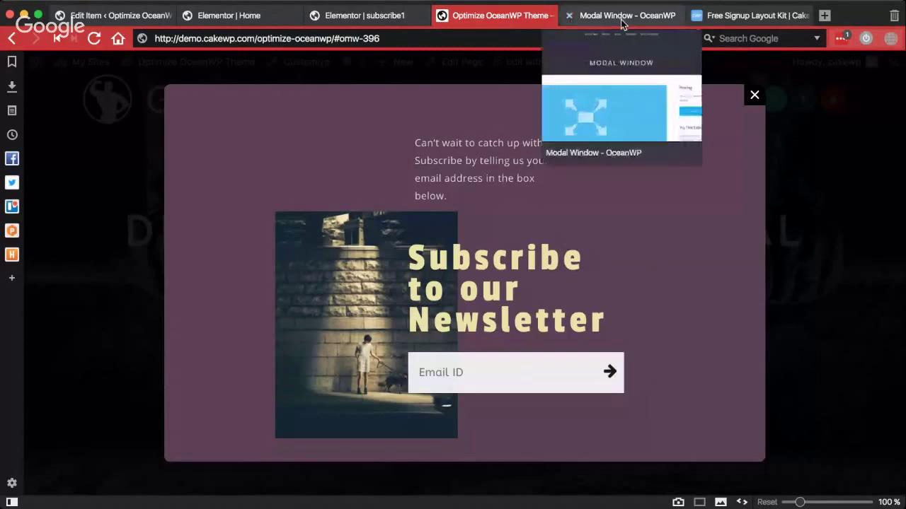
{"action": "left_click", "coordinate": [621, 24]}
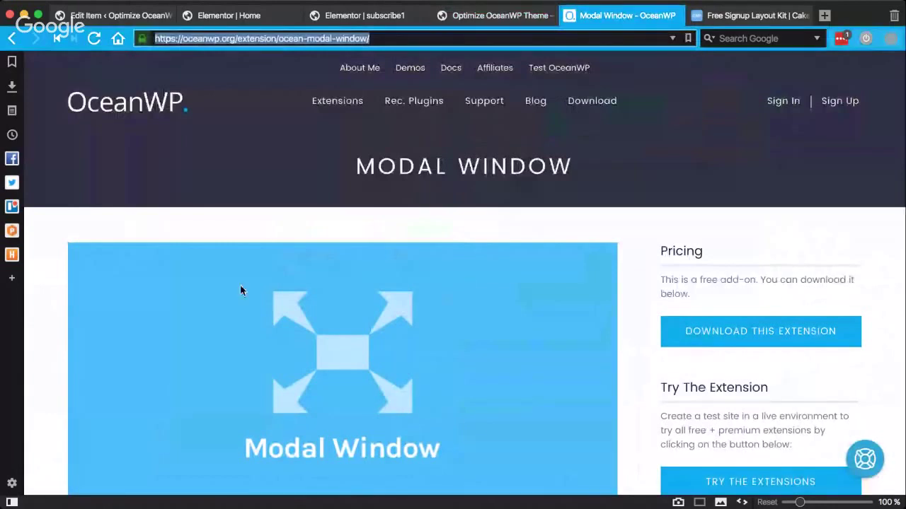
Step: Scroll down the extension page to its Key Features and Screenshots sections
{"action": "scroll", "coordinate": [240, 286], "scroll_direction": "down", "scroll_amount": 10}
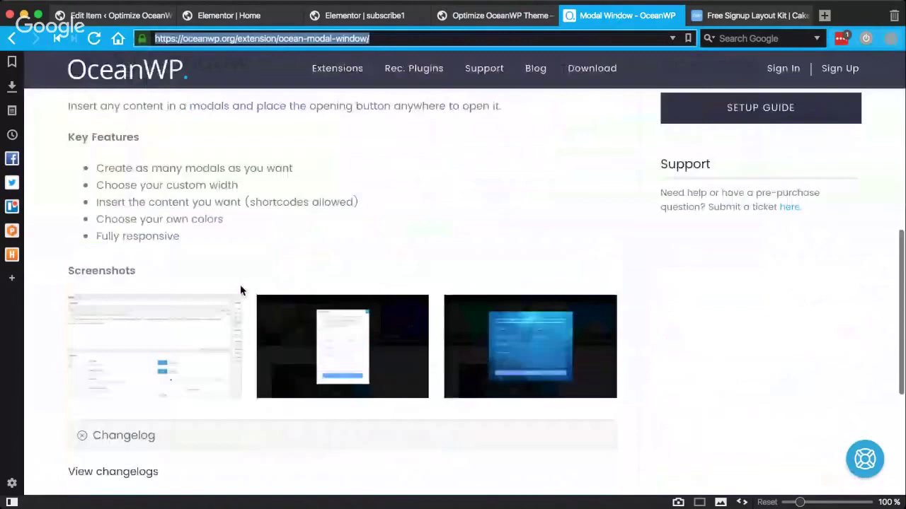
{"action": "scroll", "coordinate": [240, 280], "scroll_direction": "down", "scroll_amount": 1}
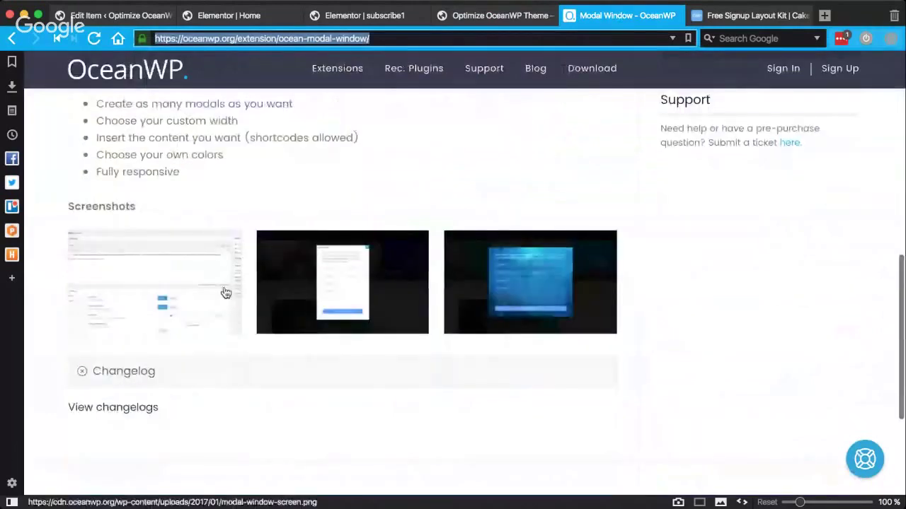
Step: On the Elementor Modal's edit screen, expand the Elementor Templates dropdown in Modal Settings
{"action": "left_click", "coordinate": [124, 16]}
{"action": "scroll", "coordinate": [373, 320], "scroll_direction": "down", "scroll_amount": 3}
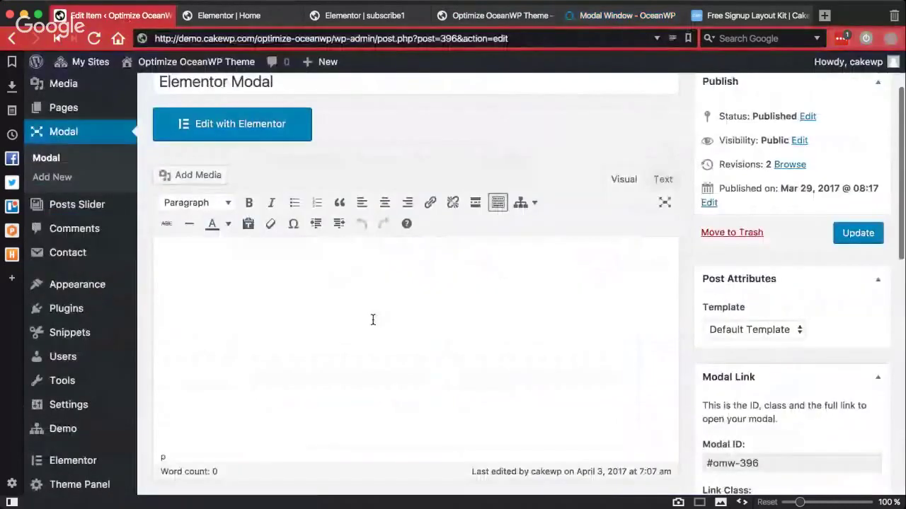
{"action": "scroll", "coordinate": [373, 319], "scroll_direction": "up", "scroll_amount": 3}
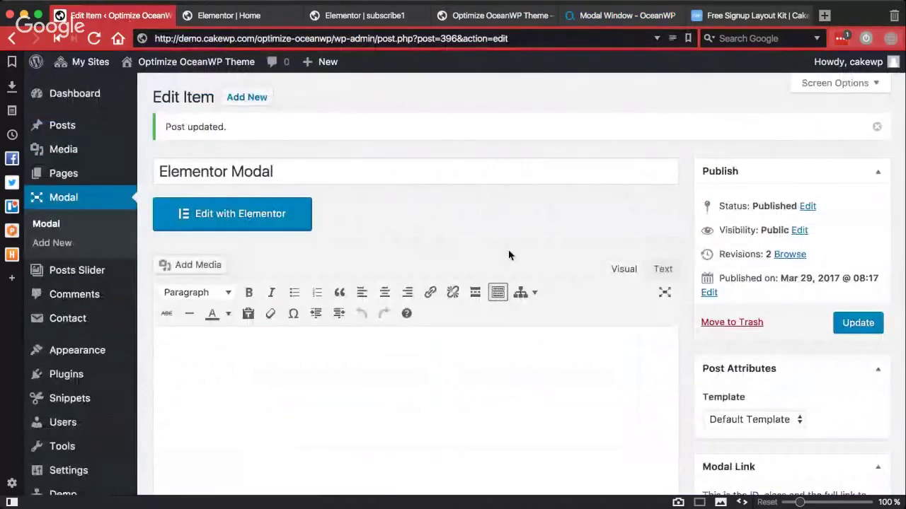
{"action": "scroll", "coordinate": [508, 254], "scroll_direction": "down", "scroll_amount": 3}
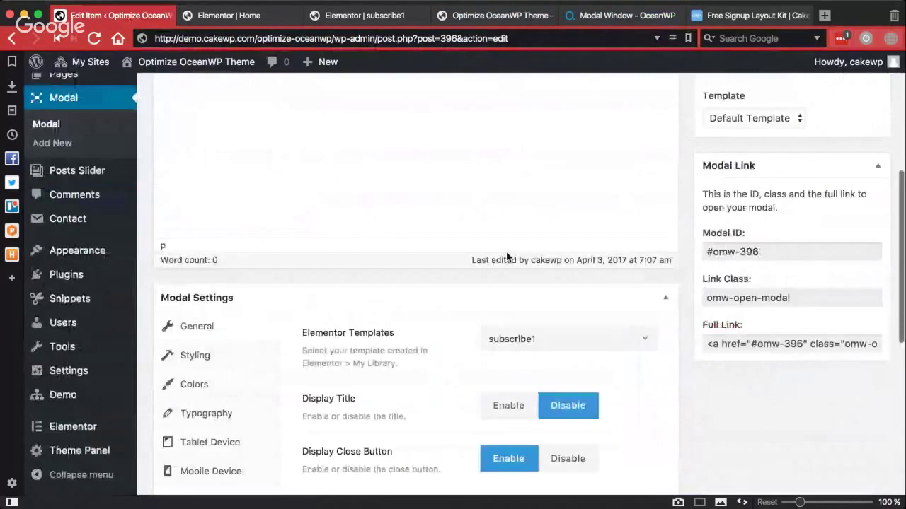
{"action": "scroll", "coordinate": [507, 256], "scroll_direction": "down", "scroll_amount": 1}
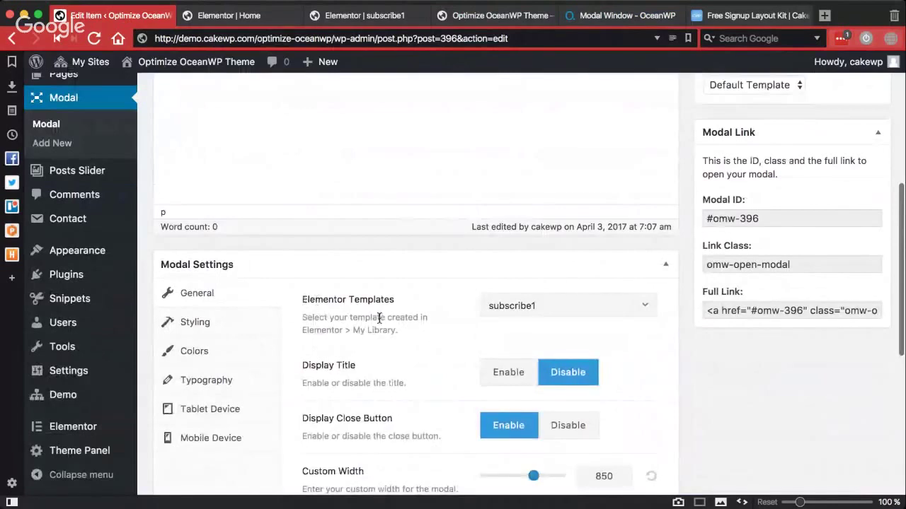
{"action": "left_click", "coordinate": [606, 308]}
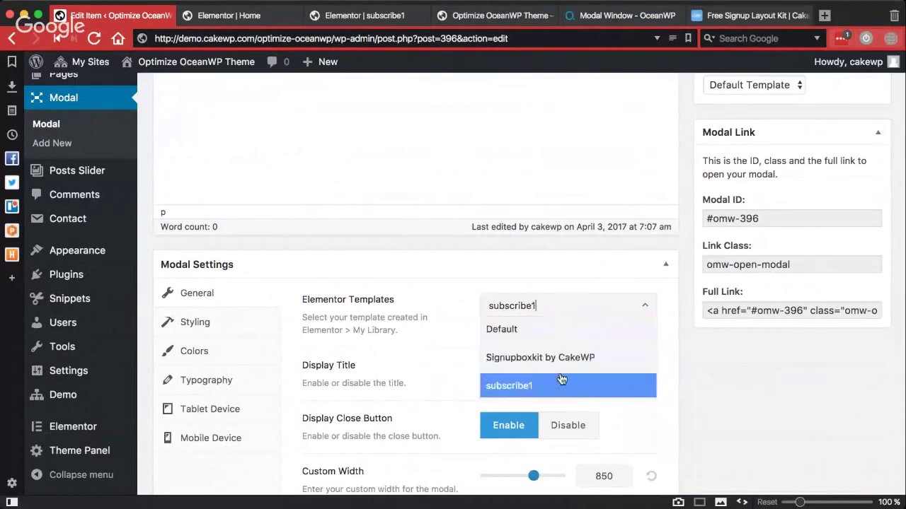
Step: On the Gym Club front end, close the subscribe1 newsletter modal with its X button
{"action": "left_click", "coordinate": [493, 20]}
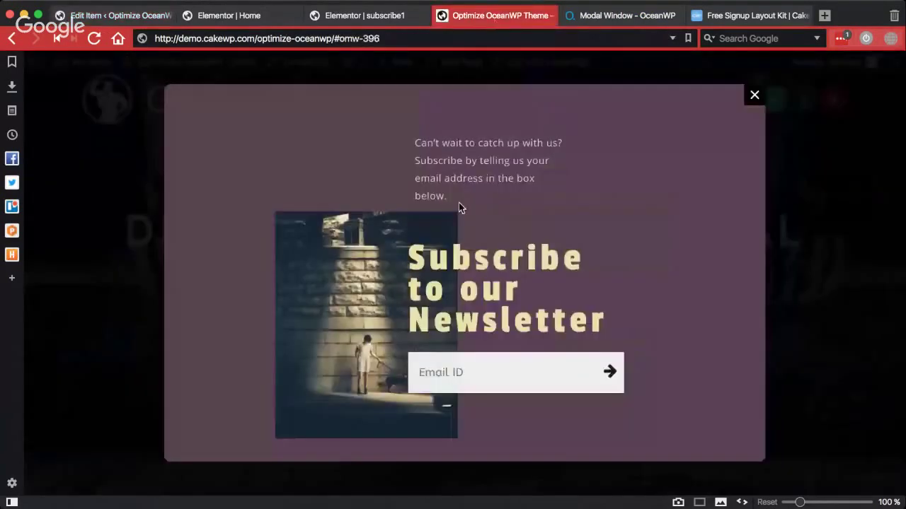
{"action": "left_click", "coordinate": [754, 99]}
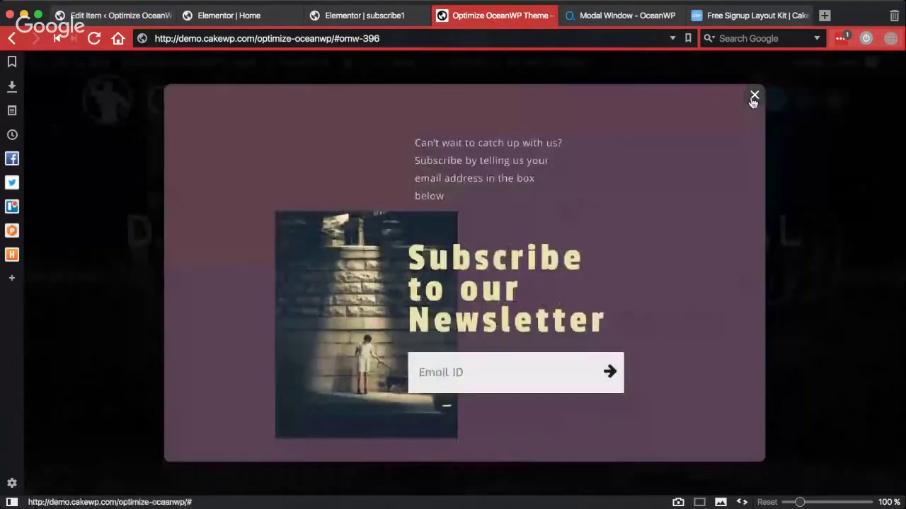
{"action": "left_click", "coordinate": [754, 97]}
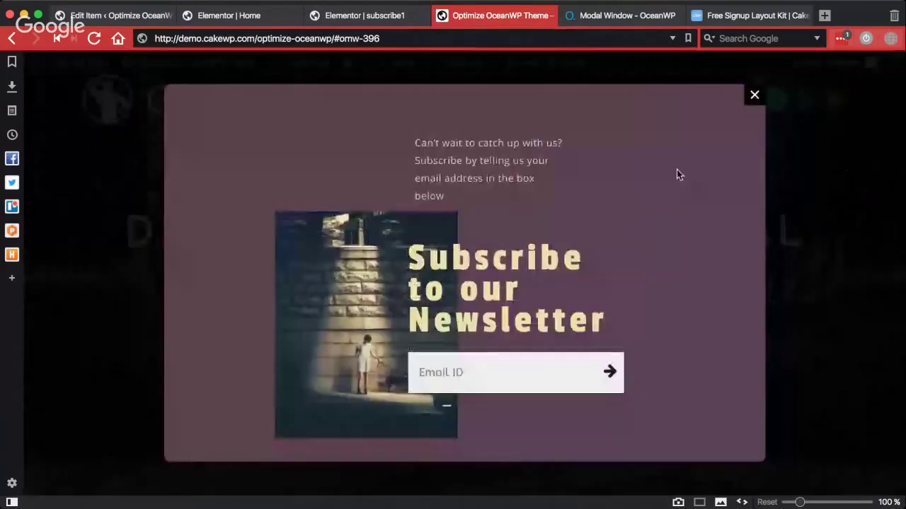
{"action": "left_click", "coordinate": [754, 95]}
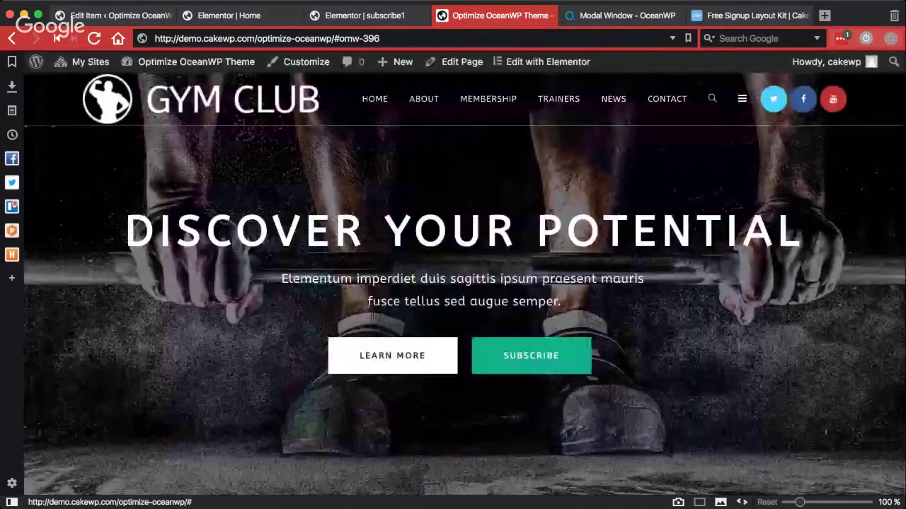
{"action": "key", "text": "ctrl+Tab"}
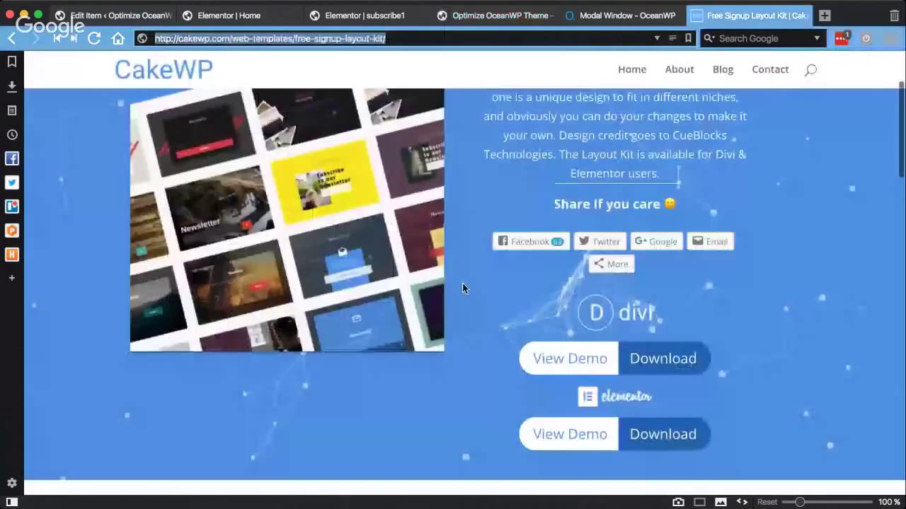
{"action": "scroll", "coordinate": [407, 317], "scroll_direction": "down", "scroll_amount": 2}
{"action": "scroll", "coordinate": [407, 317], "scroll_direction": "down", "scroll_amount": 5}
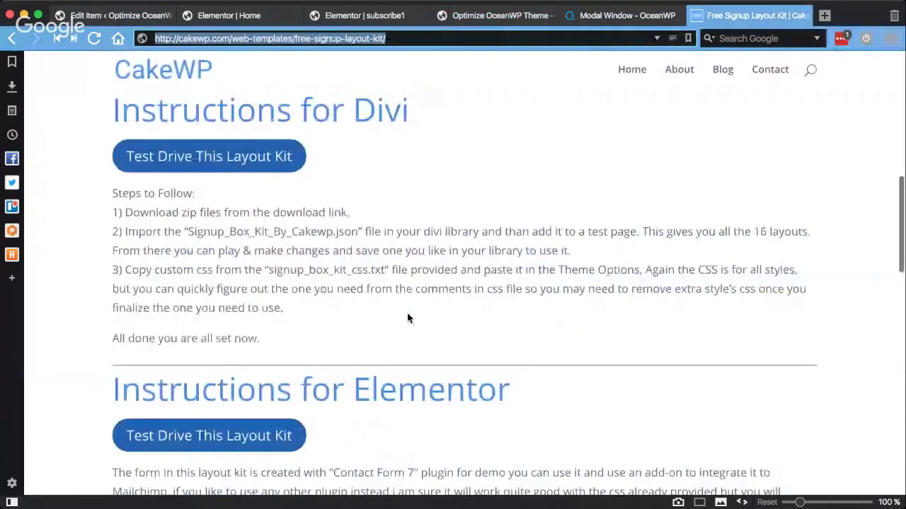
{"action": "scroll", "coordinate": [569, 396], "scroll_direction": "up", "scroll_amount": 10}
{"action": "scroll", "coordinate": [570, 396], "scroll_direction": "down", "scroll_amount": 3}
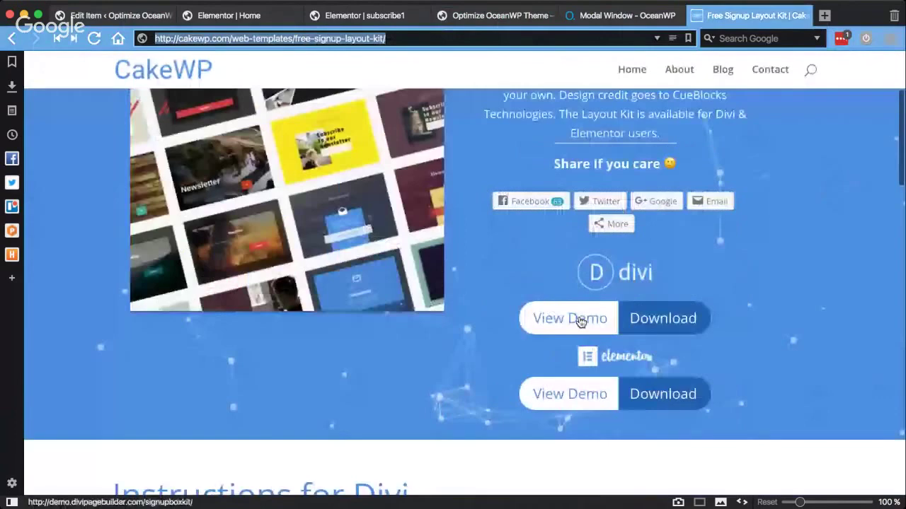
{"action": "scroll", "coordinate": [483, 273], "scroll_direction": "down", "scroll_amount": 2}
{"action": "scroll", "coordinate": [483, 273], "scroll_direction": "up", "scroll_amount": 3}
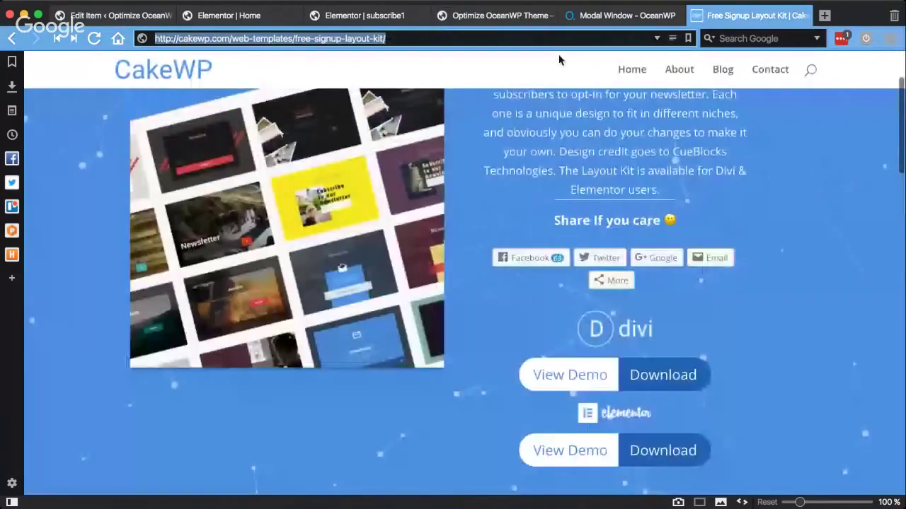
{"action": "key", "text": "ctrl+shift+Tab"}
{"action": "left_click", "coordinate": [493, 15]}
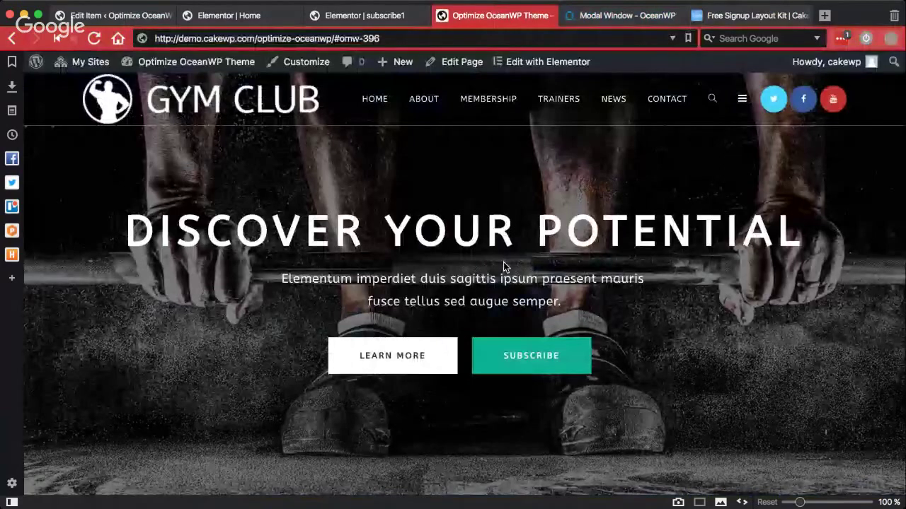
Step: Go back toward the Elementor Modal's 'Edit Item' tab
{"action": "mouse_move", "coordinate": [612, 15]}
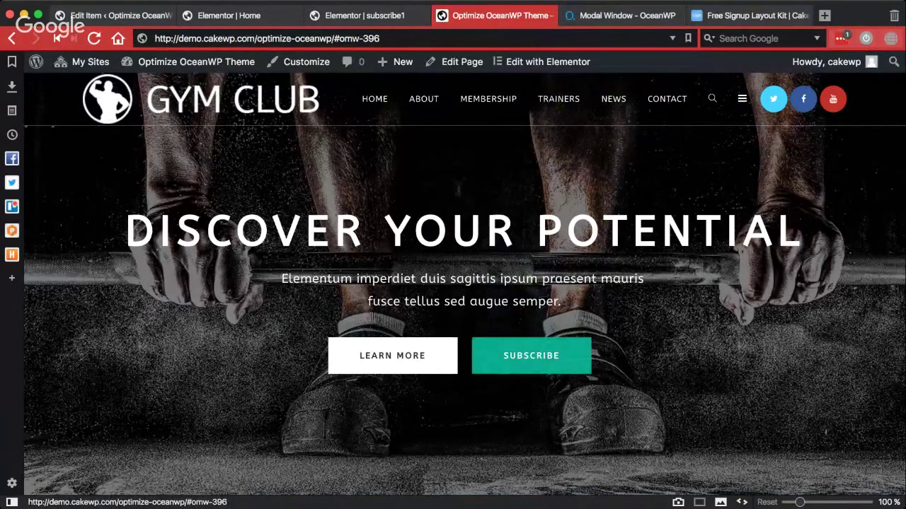
Step: Review Modal Settings keeping subscribe1, then return to the Gym Club front page
{"action": "left_click", "coordinate": [147, 22]}
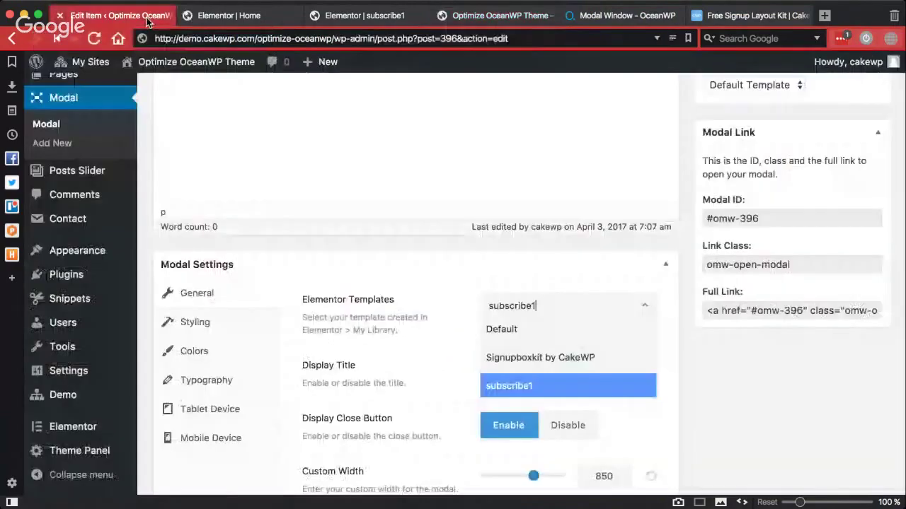
{"action": "scroll", "coordinate": [346, 206], "scroll_direction": "up", "scroll_amount": 5}
{"action": "scroll", "coordinate": [345, 216], "scroll_direction": "down", "scroll_amount": 5}
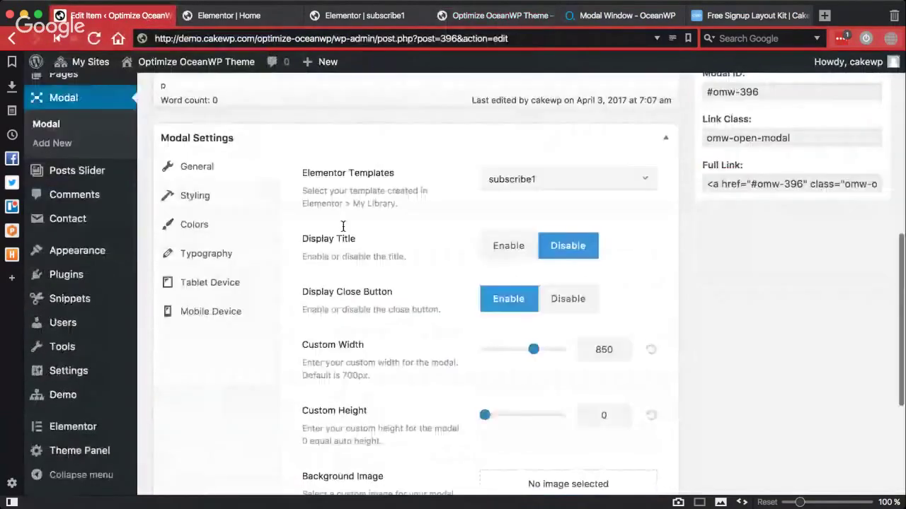
{"action": "scroll", "coordinate": [343, 227], "scroll_direction": "down", "scroll_amount": 1}
{"action": "scroll", "coordinate": [212, 233], "scroll_direction": "up", "scroll_amount": 2}
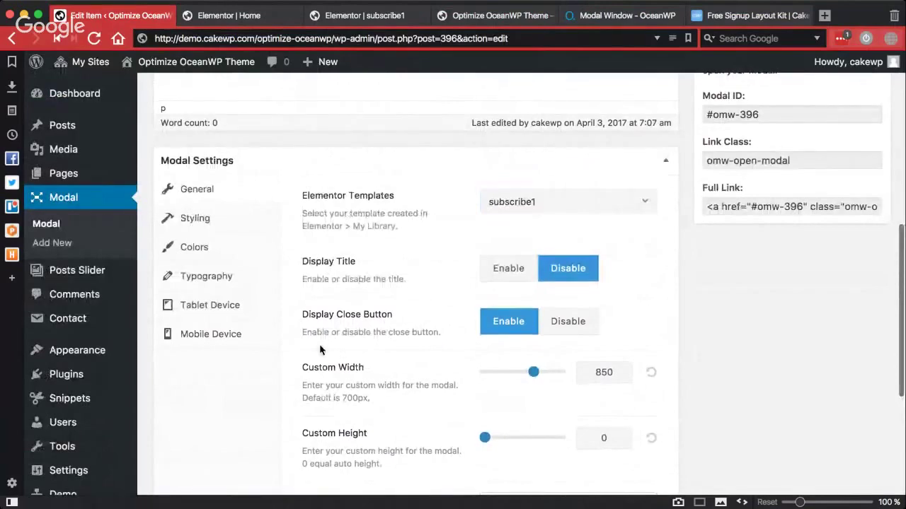
{"action": "scroll", "coordinate": [319, 345], "scroll_direction": "down", "scroll_amount": 2}
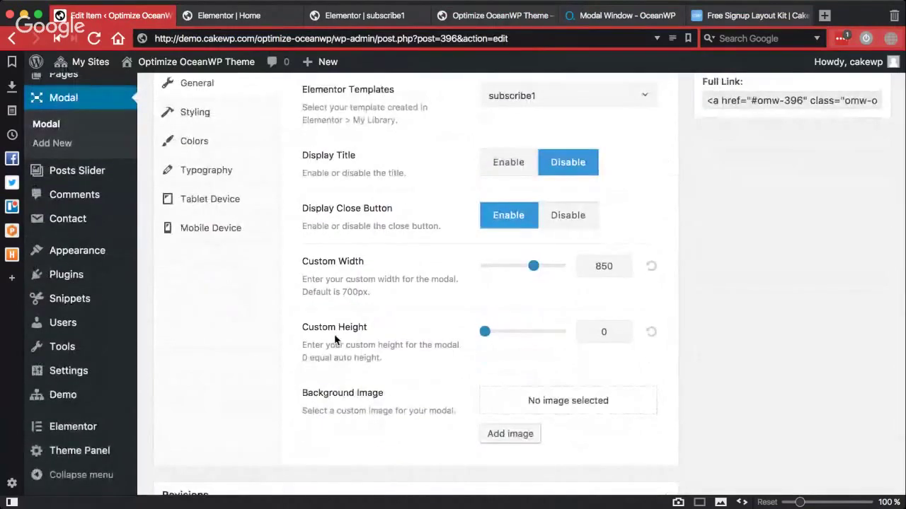
{"action": "scroll", "coordinate": [335, 339], "scroll_direction": "up", "scroll_amount": 2}
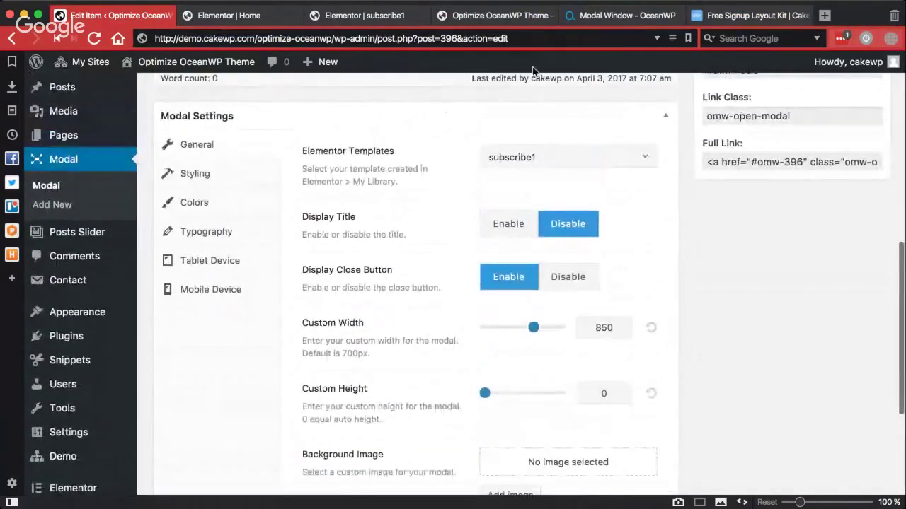
{"action": "left_click", "coordinate": [511, 20]}
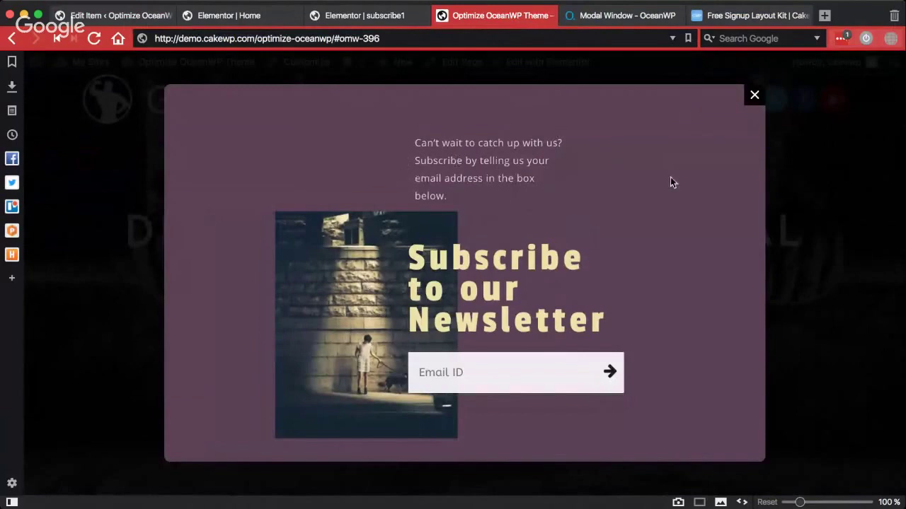
Step: Open the SignupBox Kit demo from the Free Signup Layout Kit page in its own tab
{"action": "left_click", "coordinate": [734, 15]}
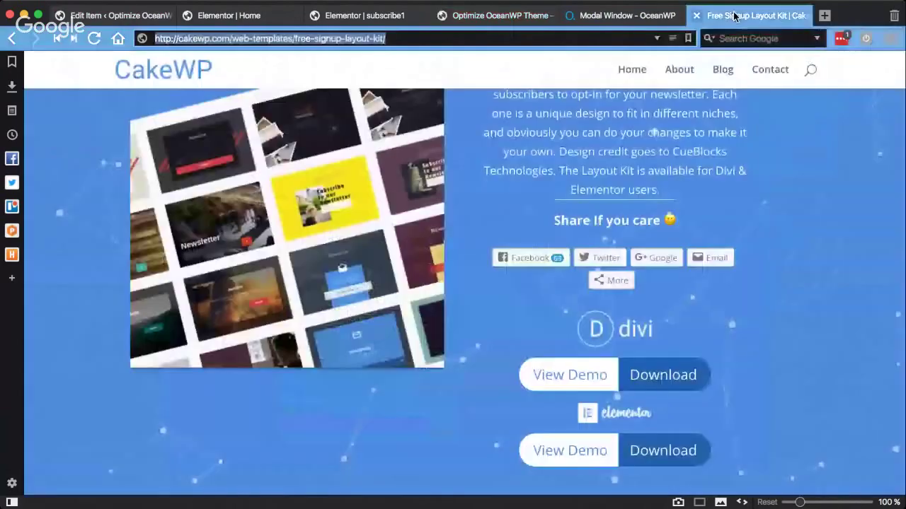
{"action": "left_click", "coordinate": [572, 375]}
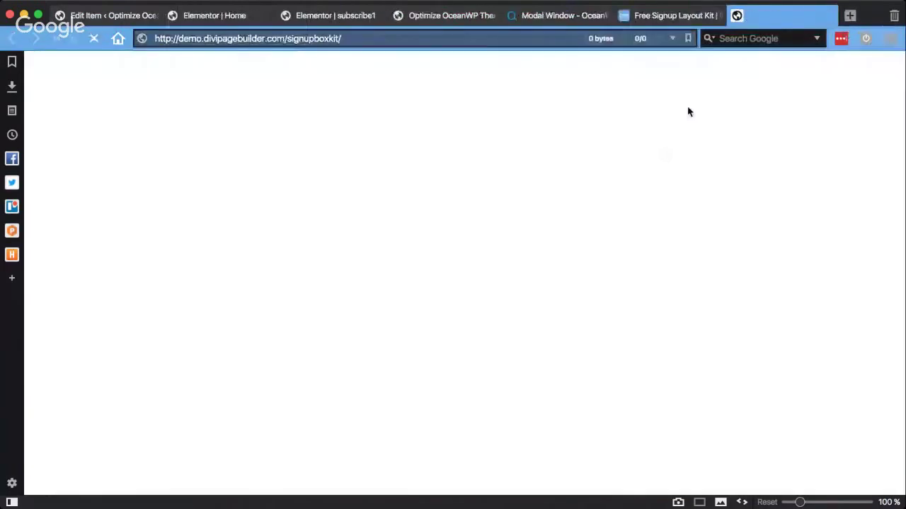
{"action": "key", "text": "super+w"}
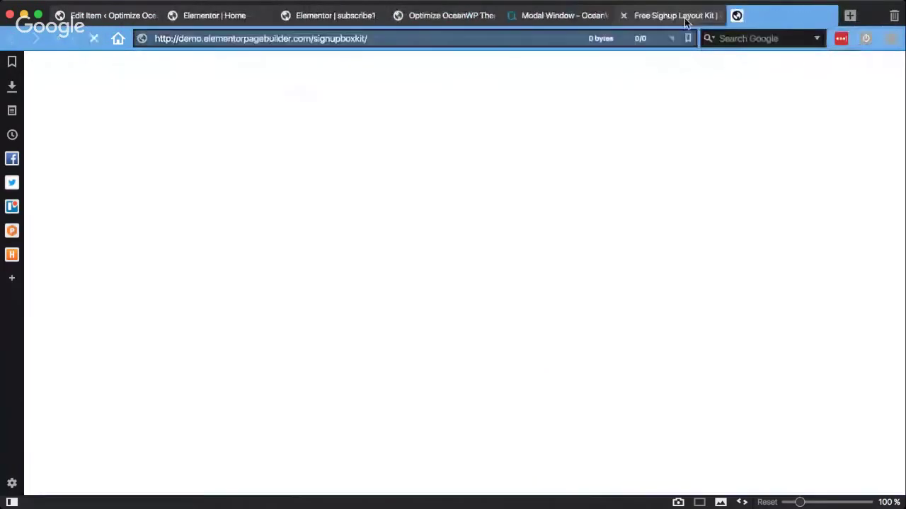
{"action": "mouse_move", "coordinate": [672, 16]}
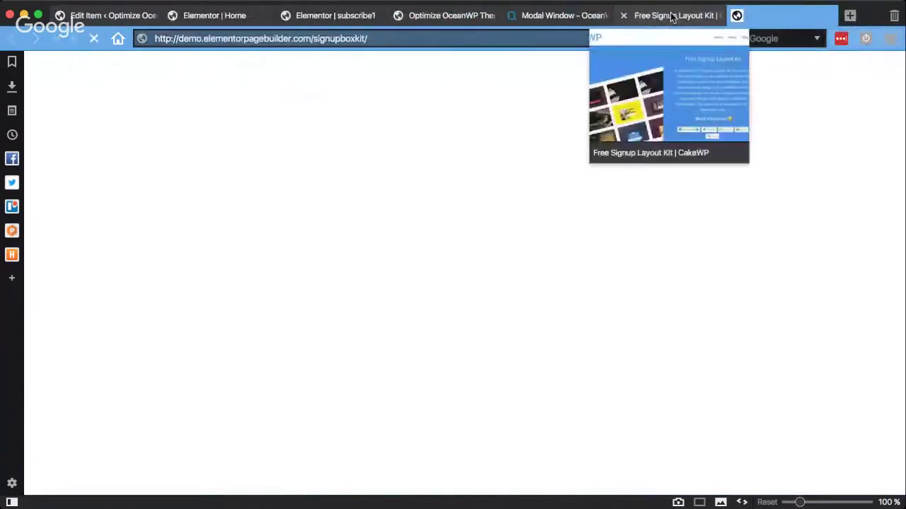
{"action": "left_click", "coordinate": [672, 15]}
{"action": "left_click", "coordinate": [764, 14]}
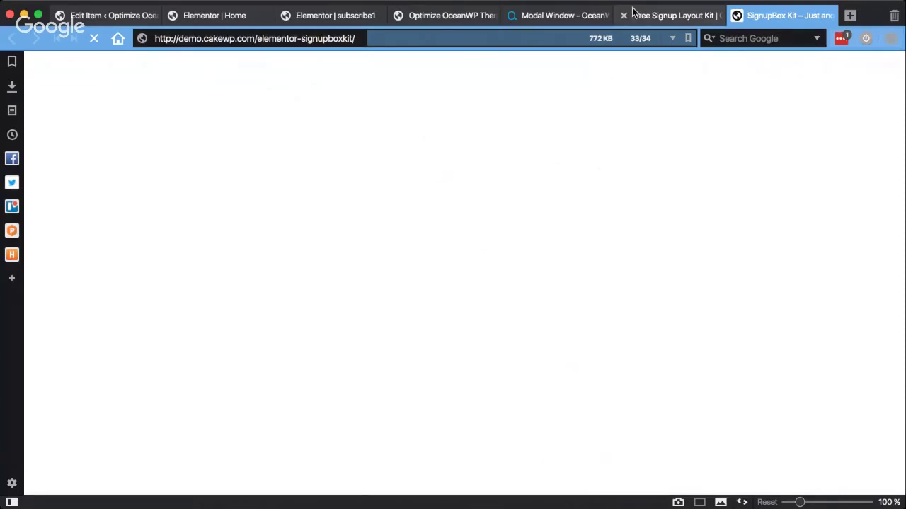
Step: Return through the tabs to the Gym Club site showing its newsletter popup
{"action": "left_click", "coordinate": [657, 17]}
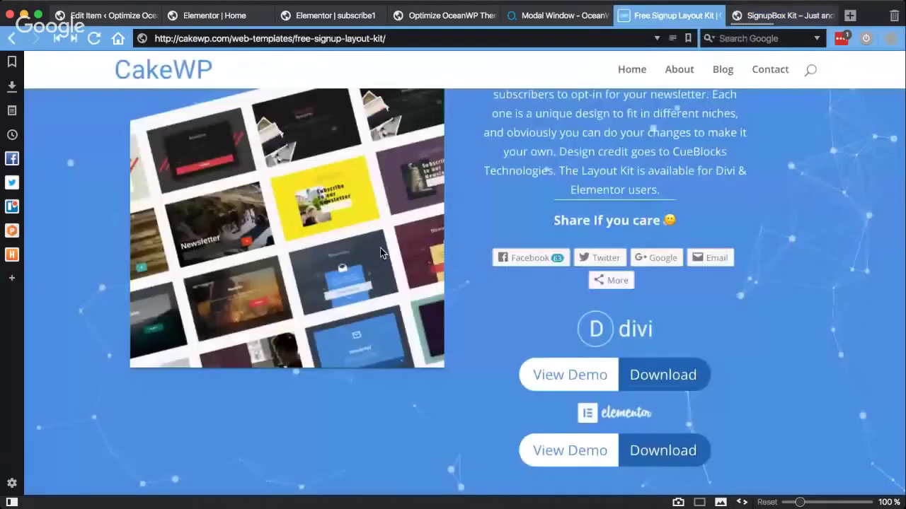
{"action": "left_click", "coordinate": [550, 13]}
{"action": "key", "text": "ctrl+shift+Tab"}
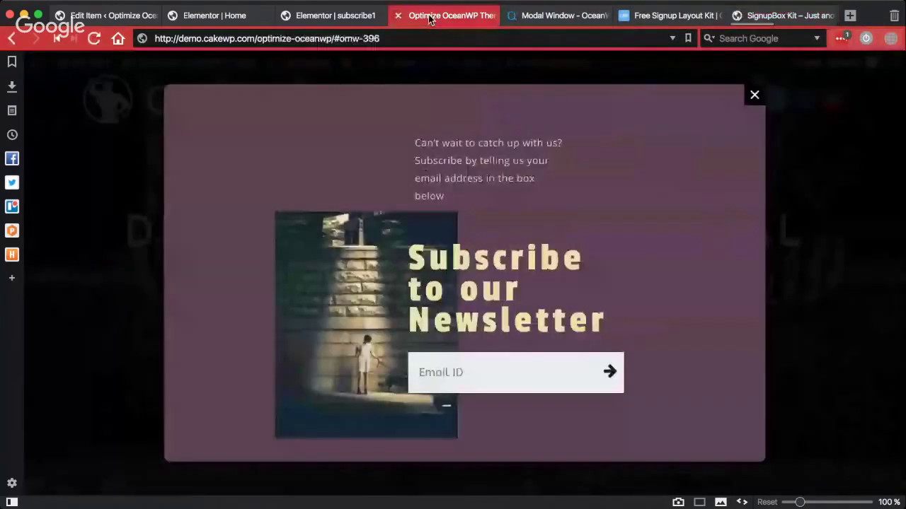
{"action": "key", "text": "ctrl+shift+Tab"}
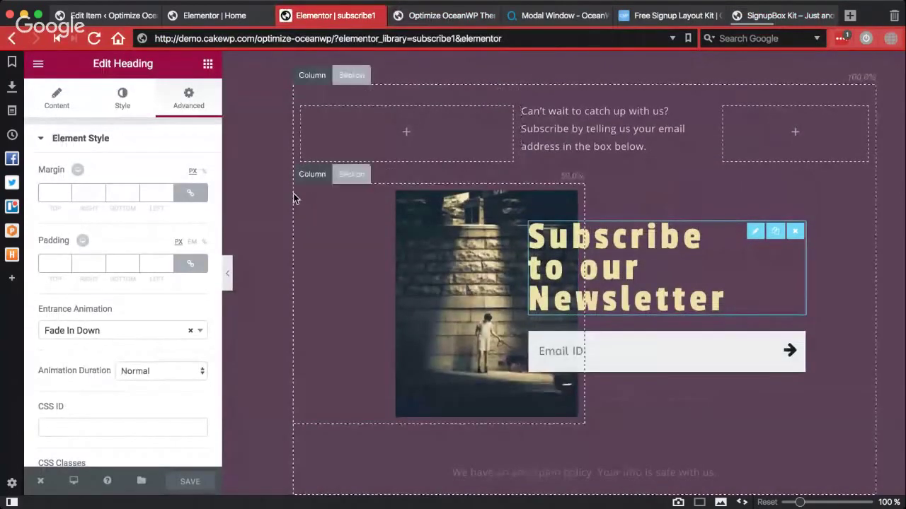
{"action": "scroll", "coordinate": [419, 167], "scroll_direction": "up", "scroll_amount": 1}
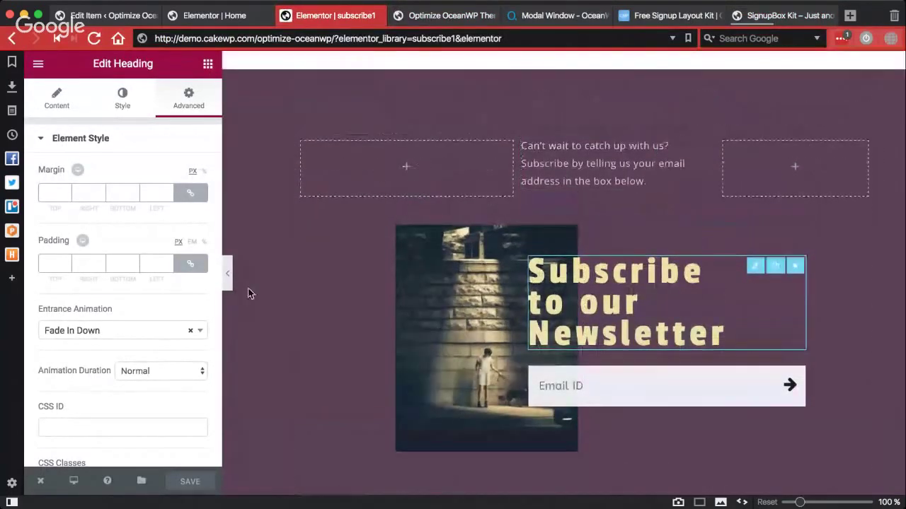
{"action": "left_click", "coordinate": [39, 63]}
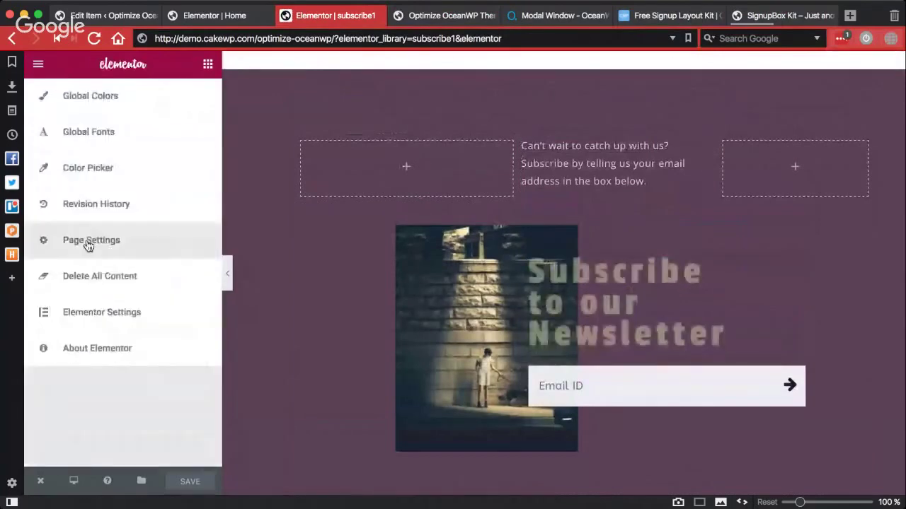
{"action": "left_click", "coordinate": [93, 240]}
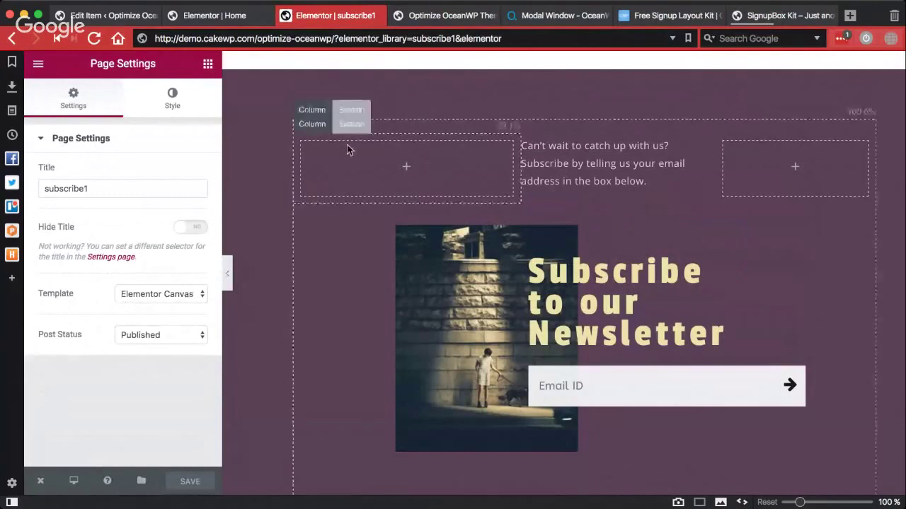
{"action": "scroll", "coordinate": [406, 145], "scroll_direction": "down", "scroll_amount": 3}
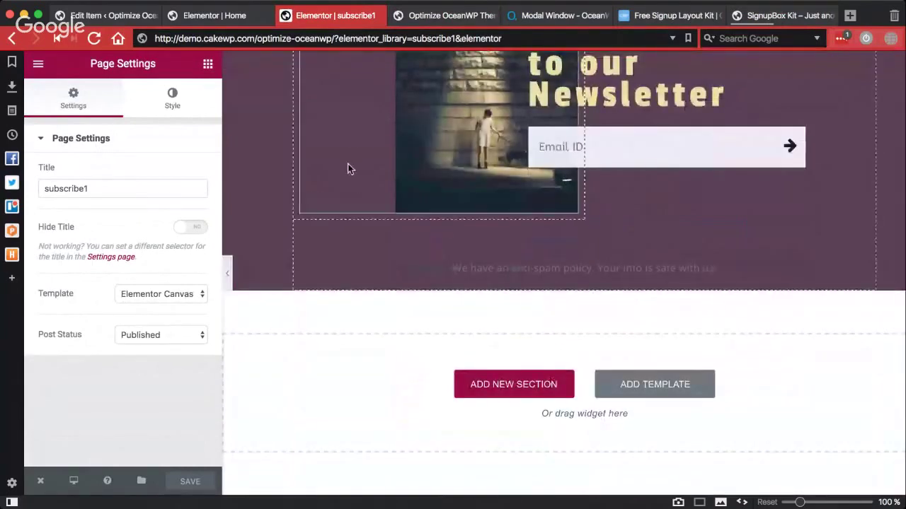
{"action": "scroll", "coordinate": [347, 163], "scroll_direction": "up", "scroll_amount": 3}
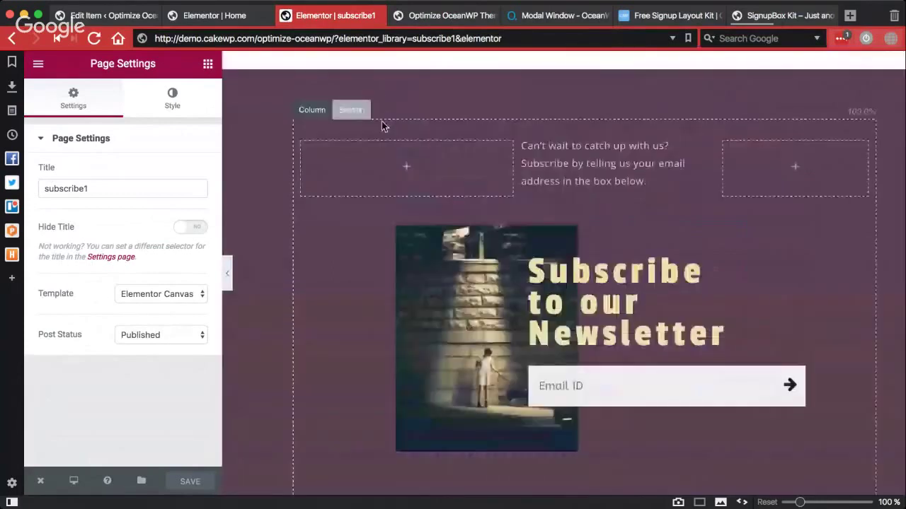
{"action": "left_click", "coordinate": [450, 285]}
{"action": "left_click", "coordinate": [188, 99]}
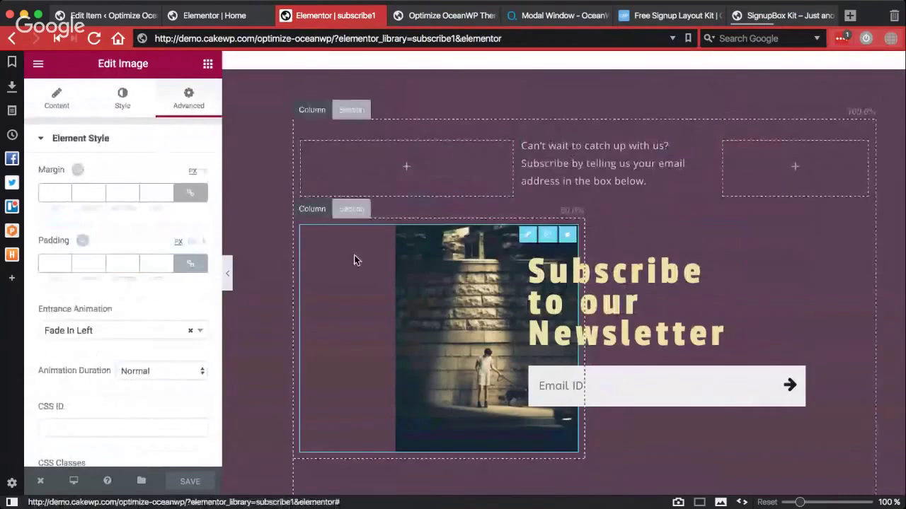
{"action": "left_click", "coordinate": [566, 304]}
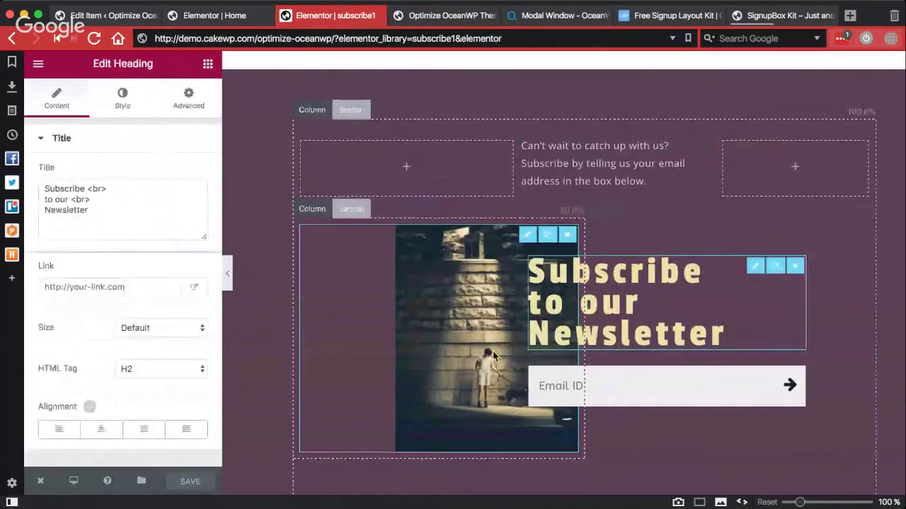
{"action": "left_click", "coordinate": [446, 15]}
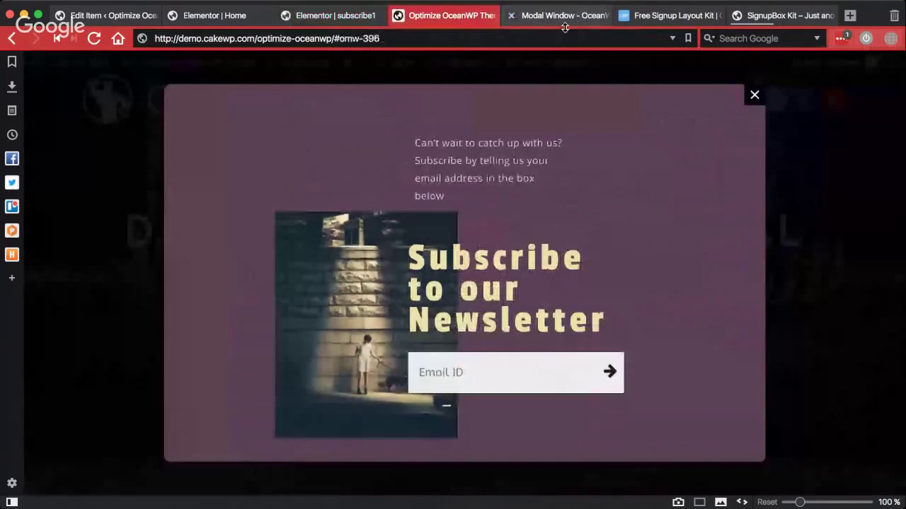
{"action": "key", "text": "Escape"}
{"action": "left_click", "coordinate": [537, 349]}
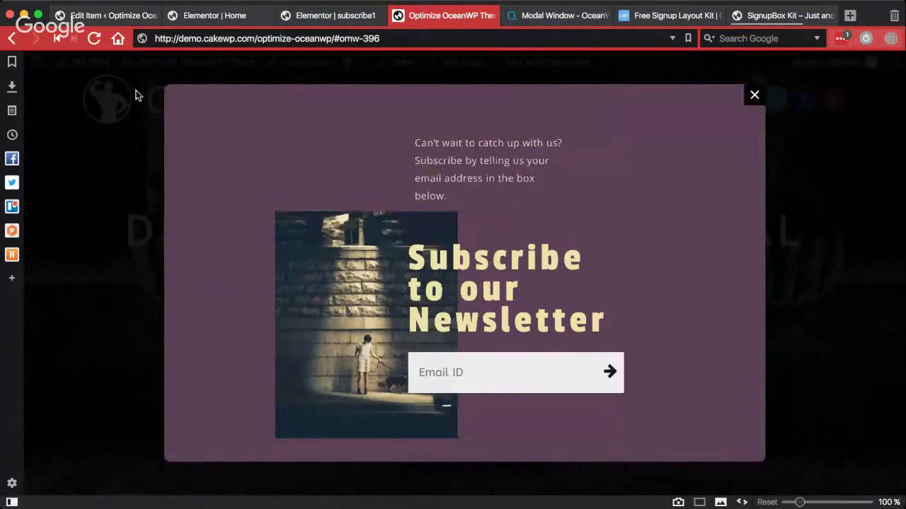
{"action": "left_click", "coordinate": [116, 21]}
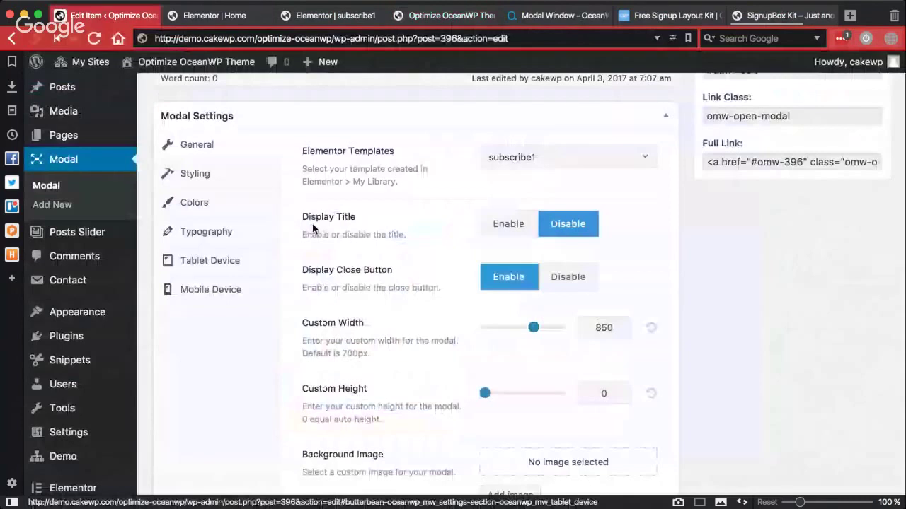
{"action": "scroll", "coordinate": [313, 228], "scroll_direction": "up", "scroll_amount": 1}
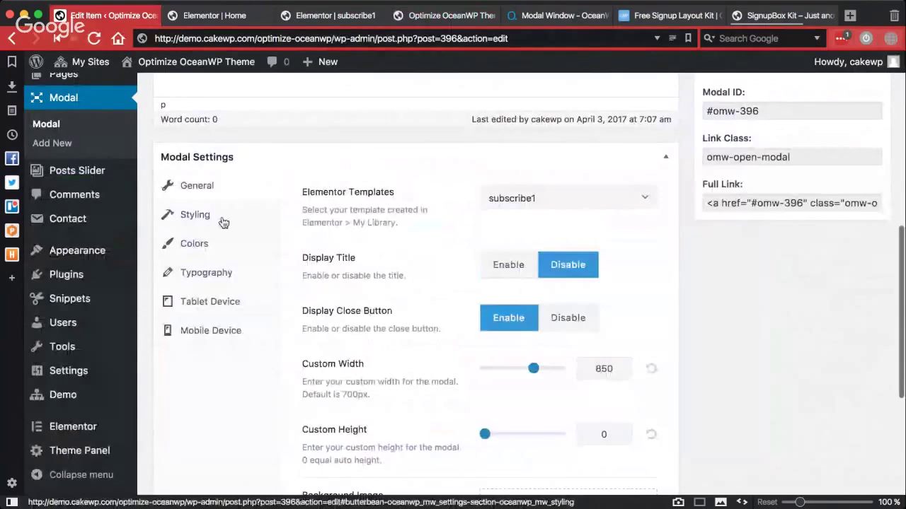
{"action": "scroll", "coordinate": [226, 237], "scroll_direction": "down", "scroll_amount": 2}
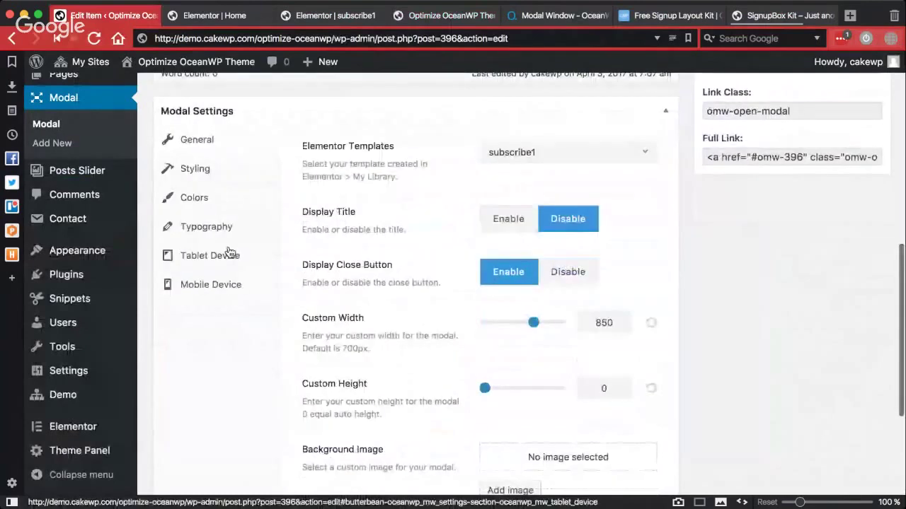
{"action": "left_click", "coordinate": [197, 167]}
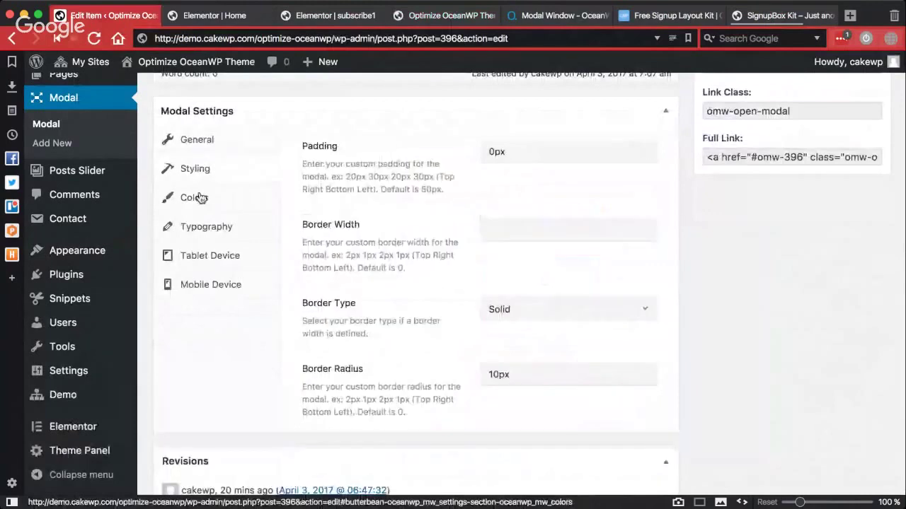
{"action": "left_click", "coordinate": [198, 197]}
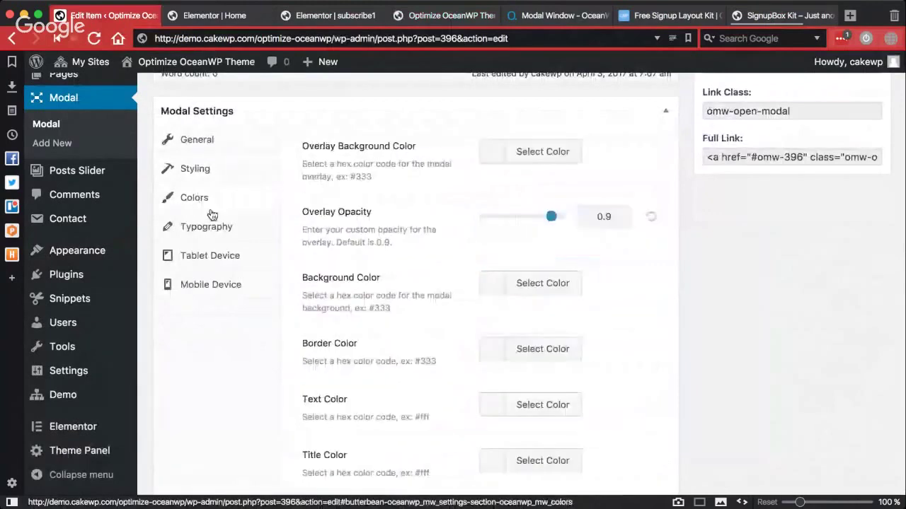
{"action": "left_click", "coordinate": [227, 228]}
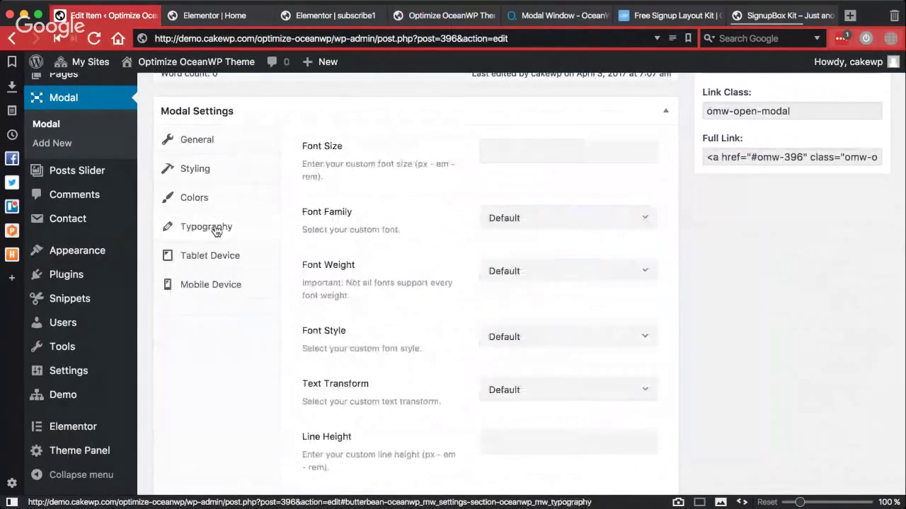
{"action": "scroll", "coordinate": [323, 303], "scroll_direction": "down", "scroll_amount": 1}
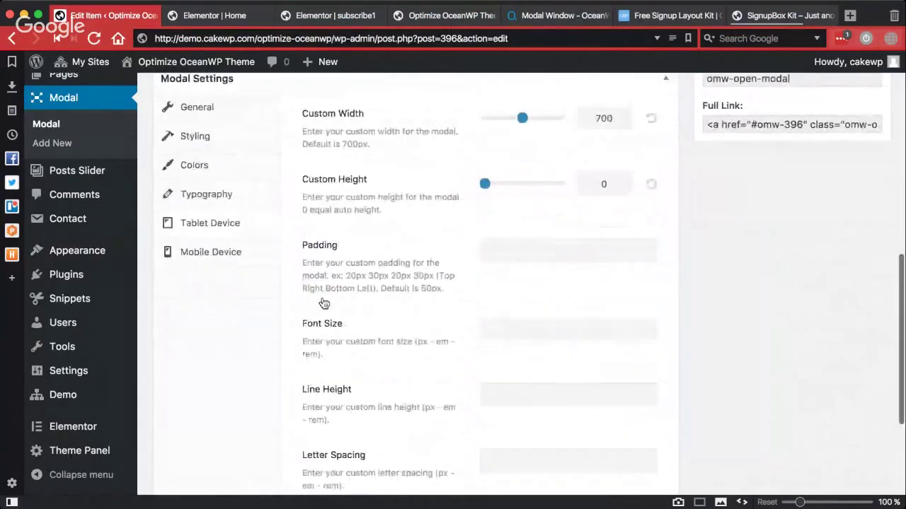
{"action": "scroll", "coordinate": [215, 274], "scroll_direction": "up", "scroll_amount": 1}
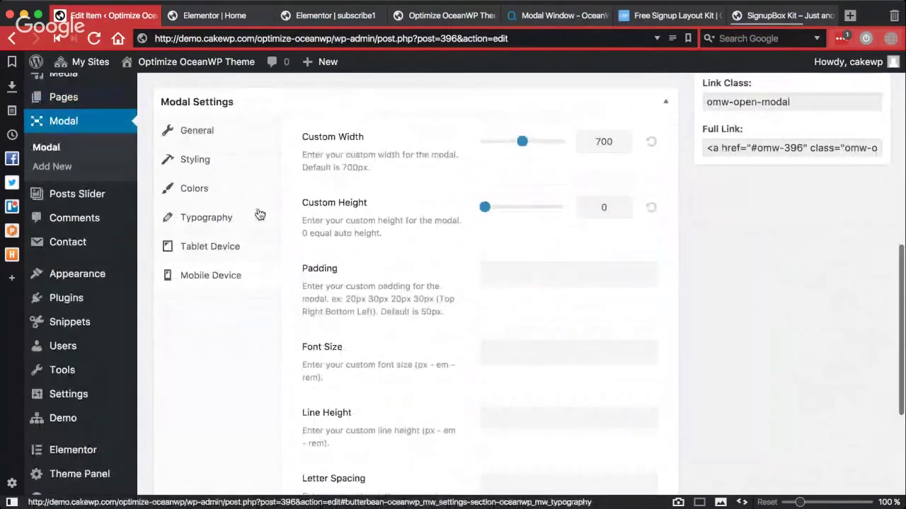
{"action": "left_click", "coordinate": [197, 130]}
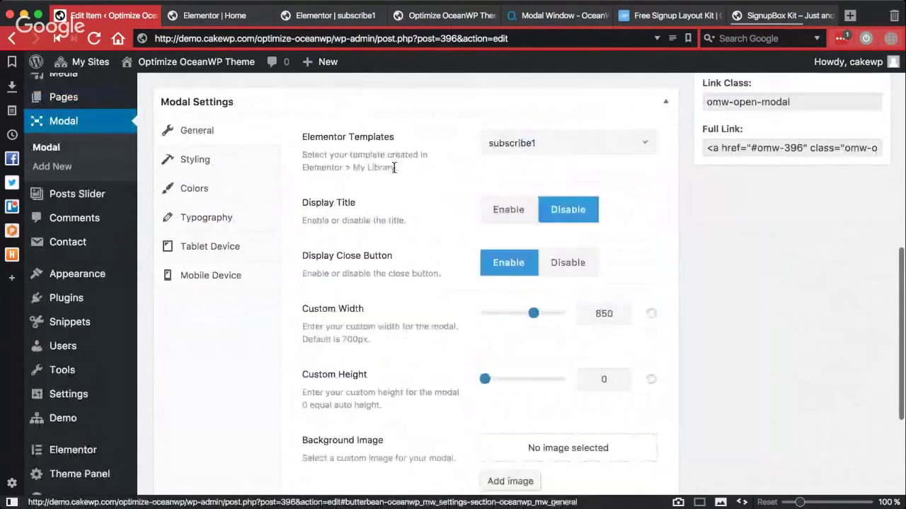
{"action": "left_click", "coordinate": [444, 15]}
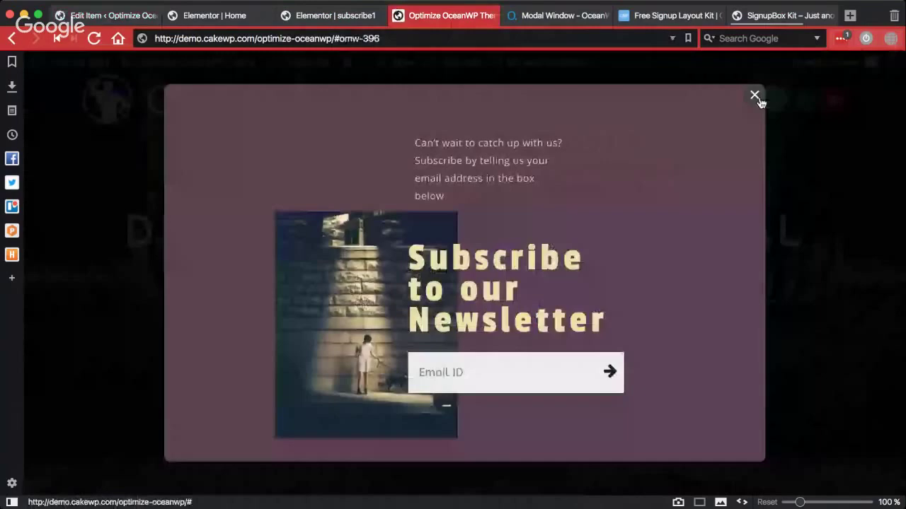
Step: Close, reopen via Subscribe, and close again the Gym Club newsletter popup
{"action": "left_click", "coordinate": [755, 96]}
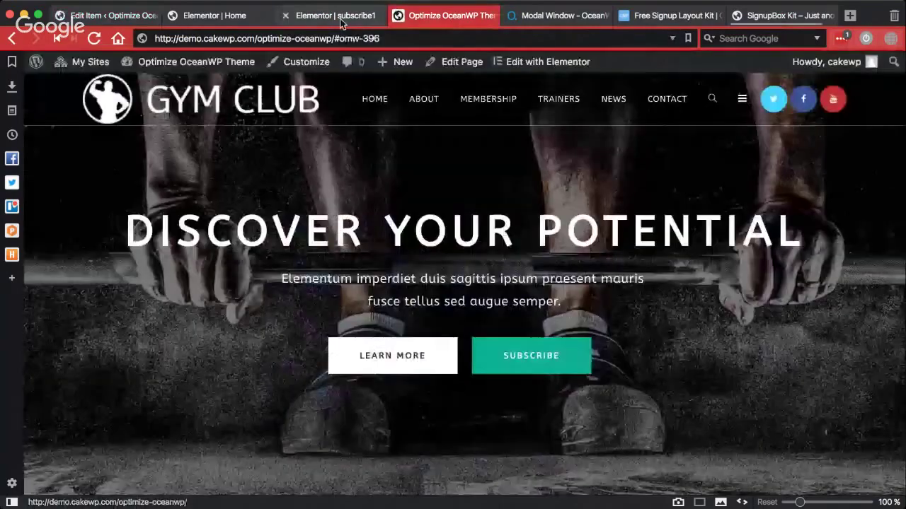
{"action": "left_click", "coordinate": [512, 351]}
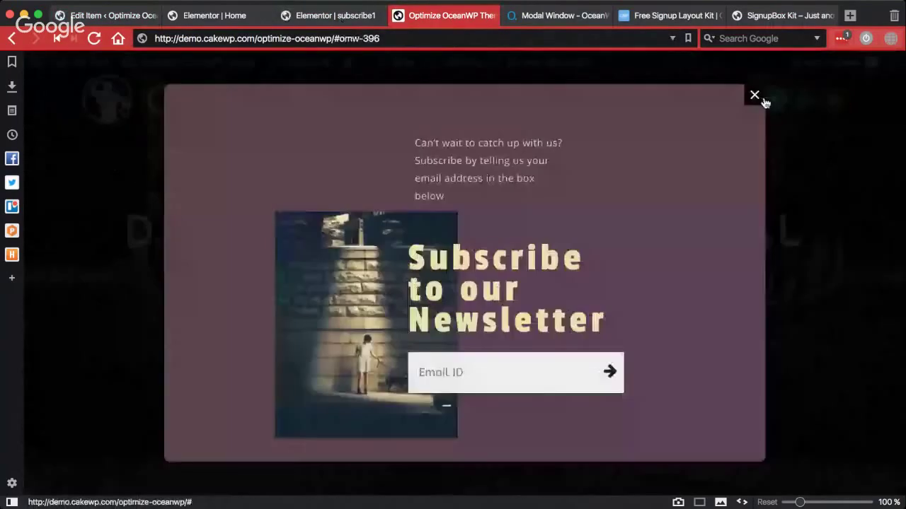
{"action": "left_click", "coordinate": [755, 97]}
Step: Compare the SignupBox Kit demo and Free Signup Layout Kit pages, then return to subscribe1
{"action": "left_click", "coordinate": [779, 15]}
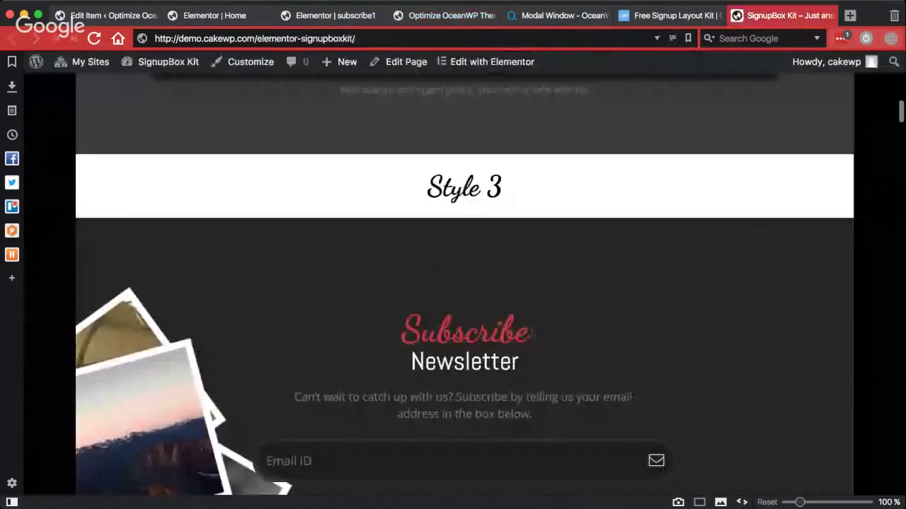
{"action": "scroll", "coordinate": [531, 333], "scroll_direction": "down", "scroll_amount": 15}
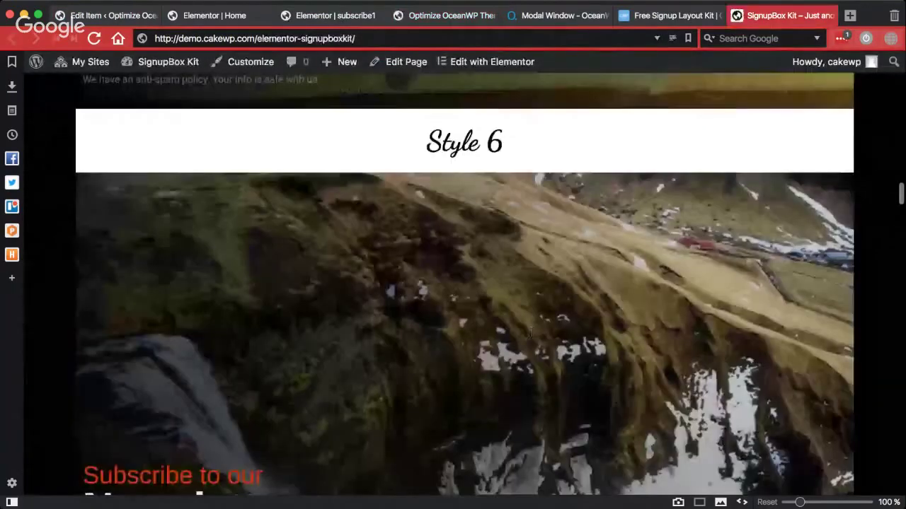
{"action": "scroll", "coordinate": [531, 333], "scroll_direction": "down", "scroll_amount": 10}
{"action": "scroll", "coordinate": [531, 333], "scroll_direction": "down", "scroll_amount": 10}
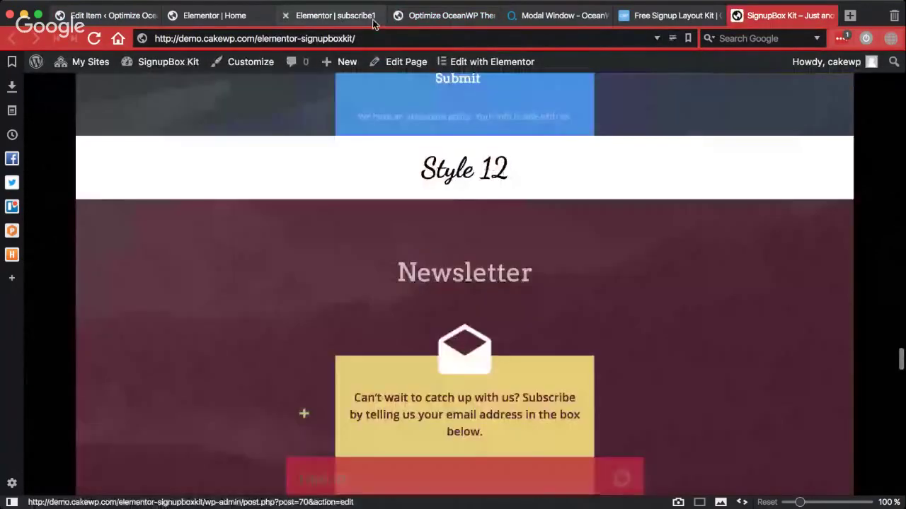
{"action": "left_click", "coordinate": [373, 21]}
{"action": "left_click", "coordinate": [749, 7]}
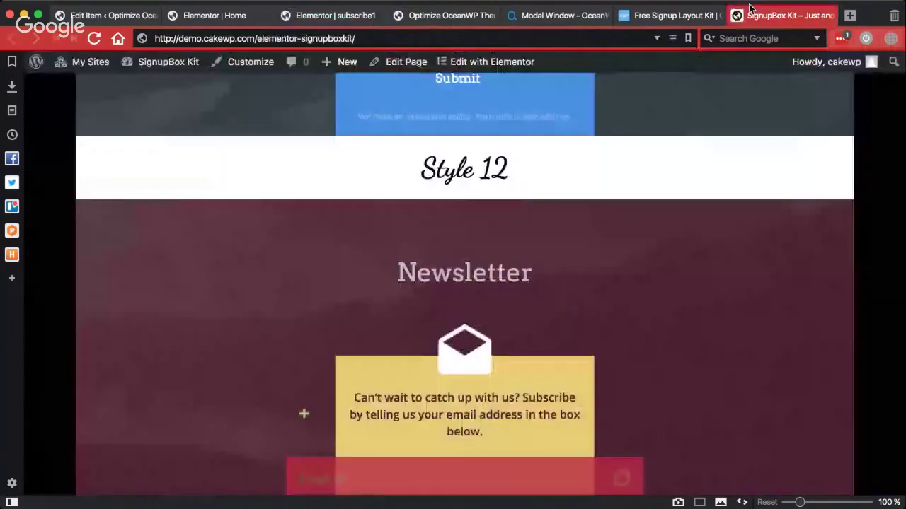
{"action": "left_click", "coordinate": [673, 15]}
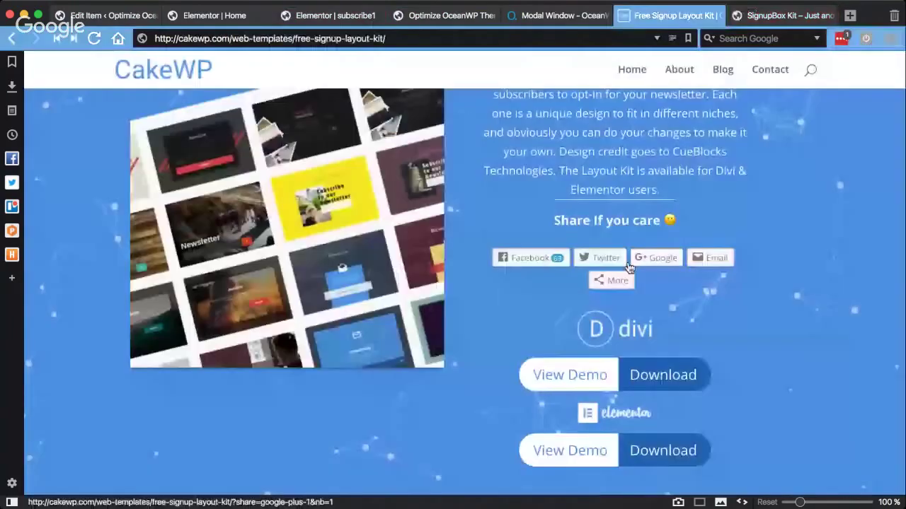
{"action": "left_click", "coordinate": [319, 16]}
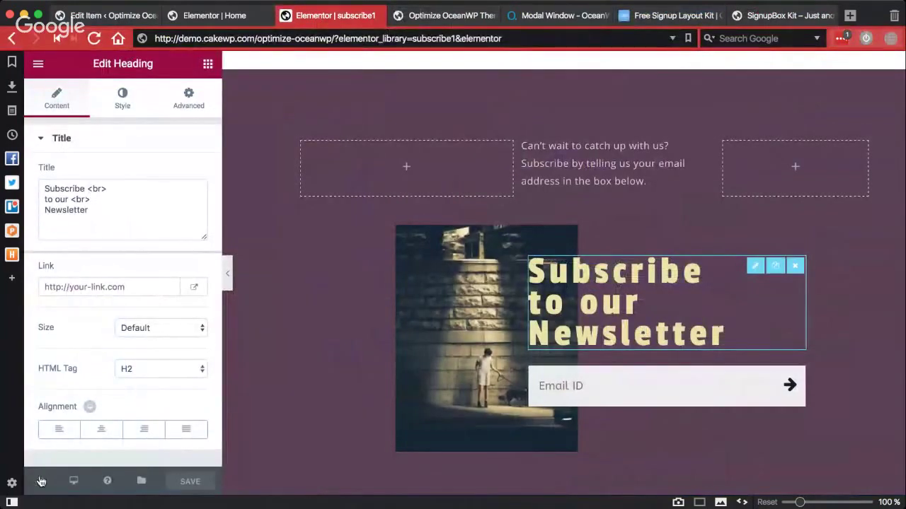
Step: Exit the subscribe1 editor and open Elementor's My Library from the admin sidebar
{"action": "mouse_move", "coordinate": [40, 481]}
{"action": "left_click", "coordinate": [80, 416]}
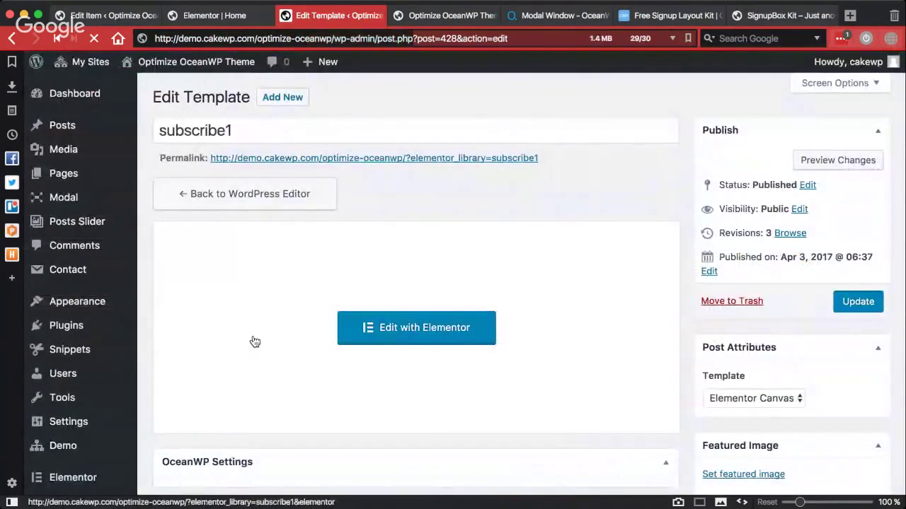
{"action": "mouse_move", "coordinate": [111, 481]}
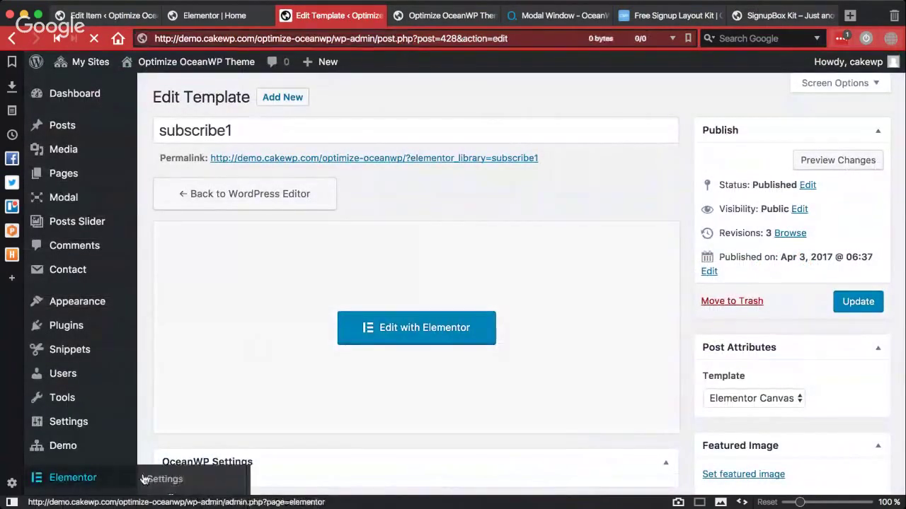
{"action": "scroll", "coordinate": [148, 485], "scroll_direction": "down", "scroll_amount": 3}
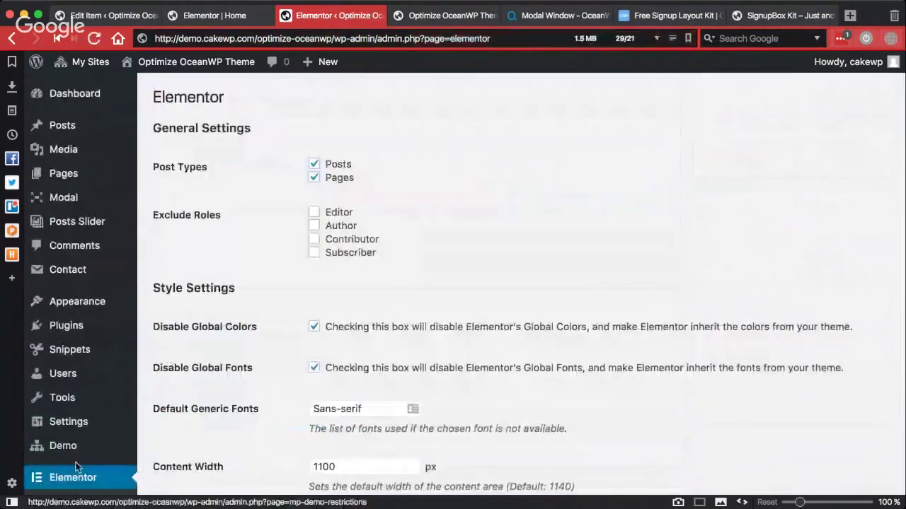
{"action": "scroll", "coordinate": [77, 461], "scroll_direction": "down", "scroll_amount": 3}
{"action": "left_click", "coordinate": [56, 410]}
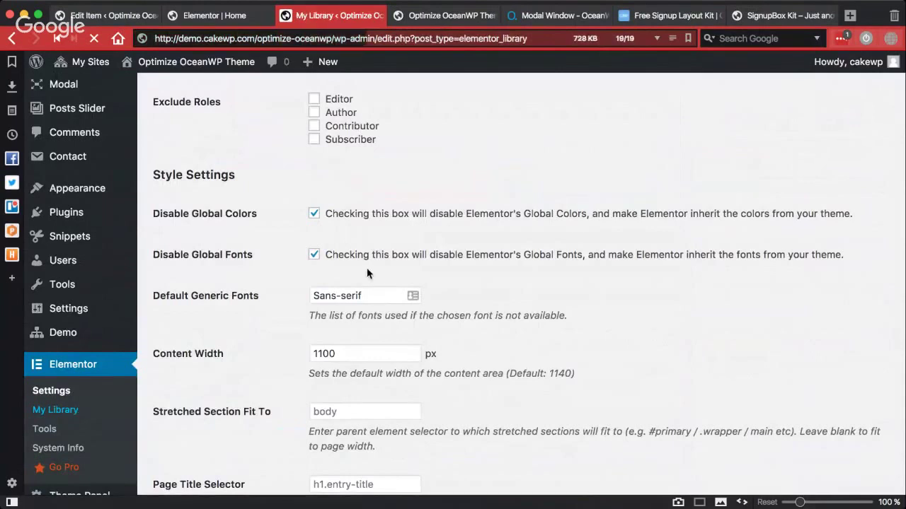
{"action": "mouse_move", "coordinate": [368, 252]}
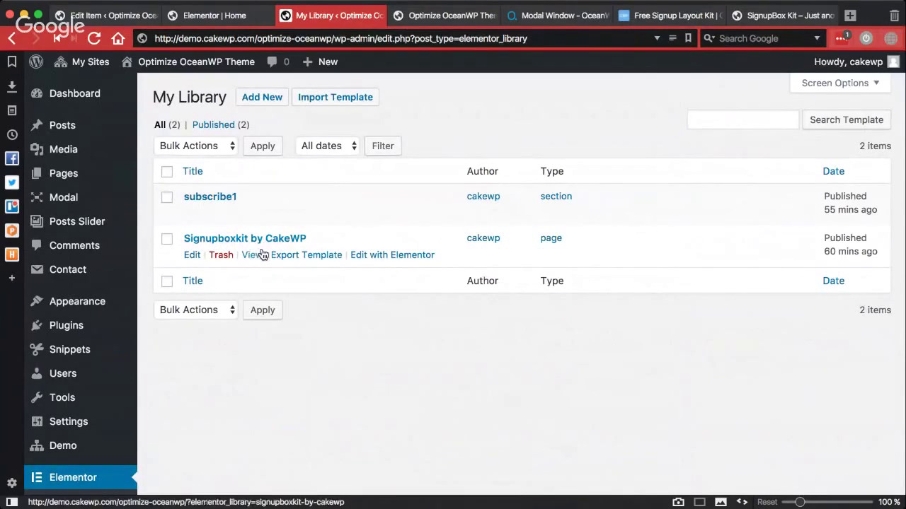
Step: Edit Signupboxkit by CakeWP with Elementor, checking the signup kit demo while it loads
{"action": "left_click", "coordinate": [381, 258], "text": "super"}
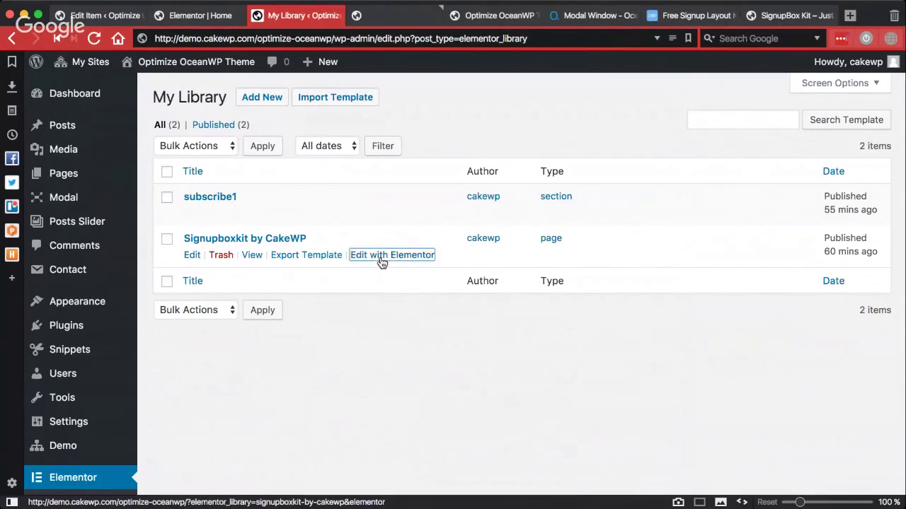
{"action": "left_click", "coordinate": [395, 17]}
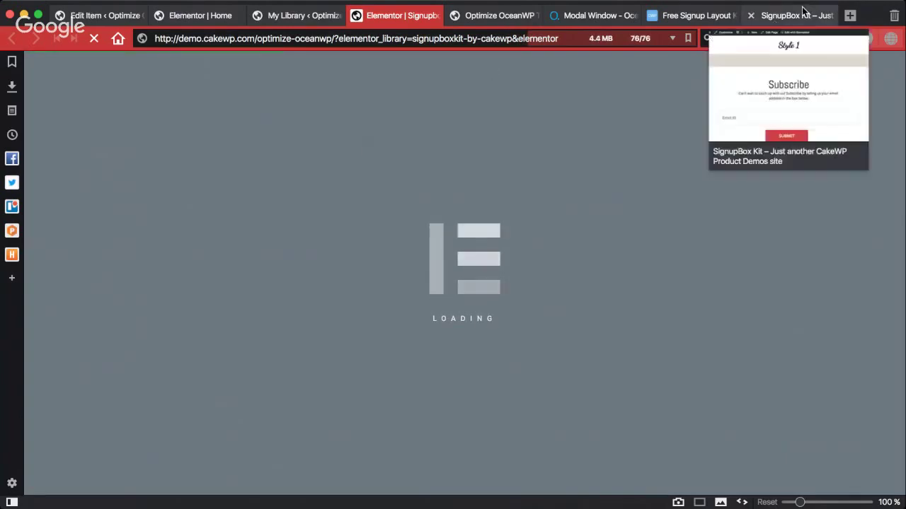
{"action": "left_click", "coordinate": [803, 12]}
{"action": "scroll", "coordinate": [577, 346], "scroll_direction": "down", "scroll_amount": 10}
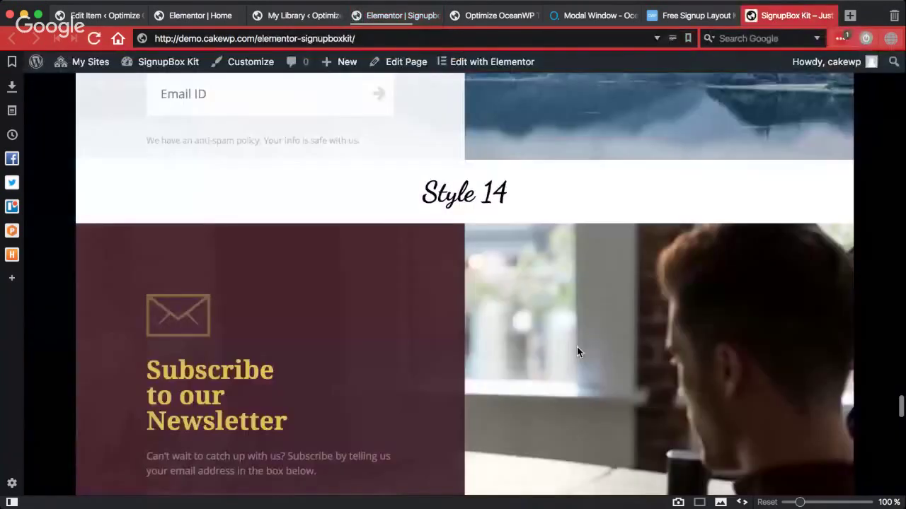
{"action": "scroll", "coordinate": [577, 347], "scroll_direction": "up", "scroll_amount": 4}
{"action": "scroll", "coordinate": [576, 346], "scroll_direction": "up", "scroll_amount": 10}
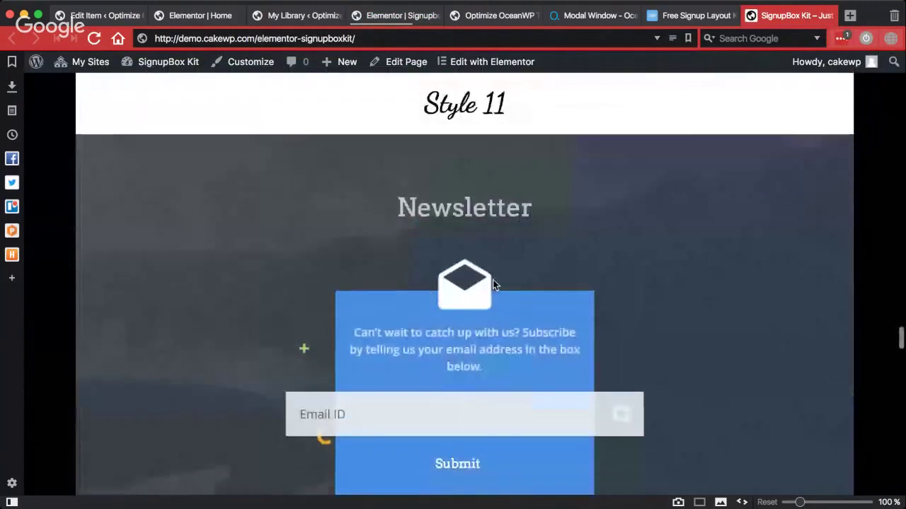
{"action": "scroll", "coordinate": [493, 279], "scroll_direction": "down", "scroll_amount": 2}
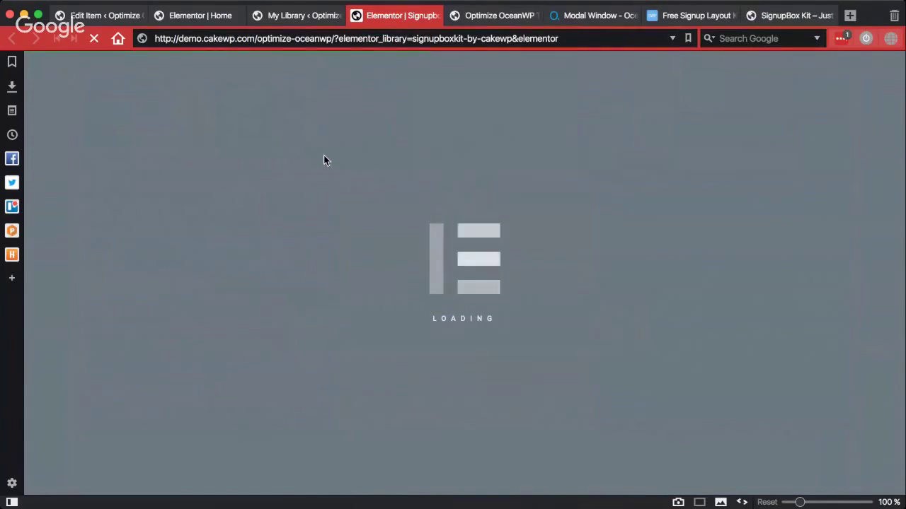
{"action": "mouse_move", "coordinate": [595, 19]}
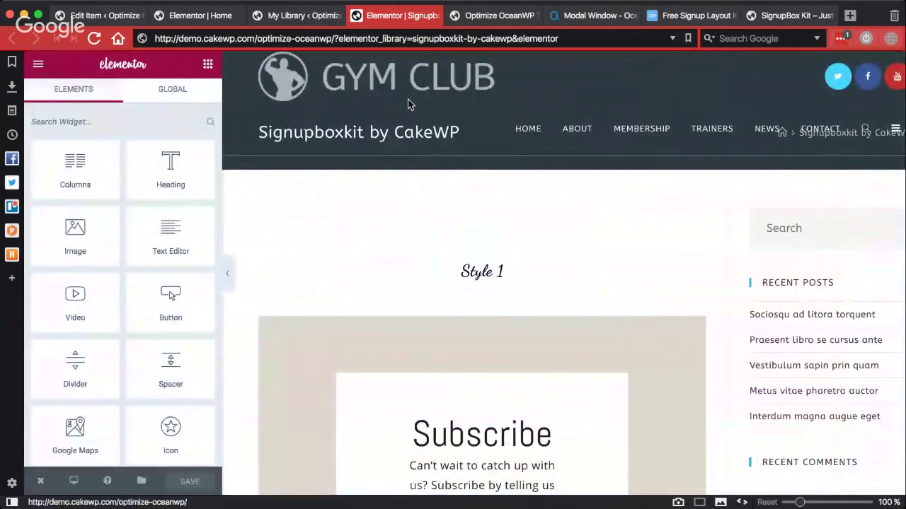
Step: Switch the Signupboxkit page's template from Default to Elementor Canvas in Page Settings
{"action": "scroll", "coordinate": [390, 250], "scroll_direction": "down", "scroll_amount": 2}
{"action": "scroll", "coordinate": [358, 233], "scroll_direction": "down", "scroll_amount": 3}
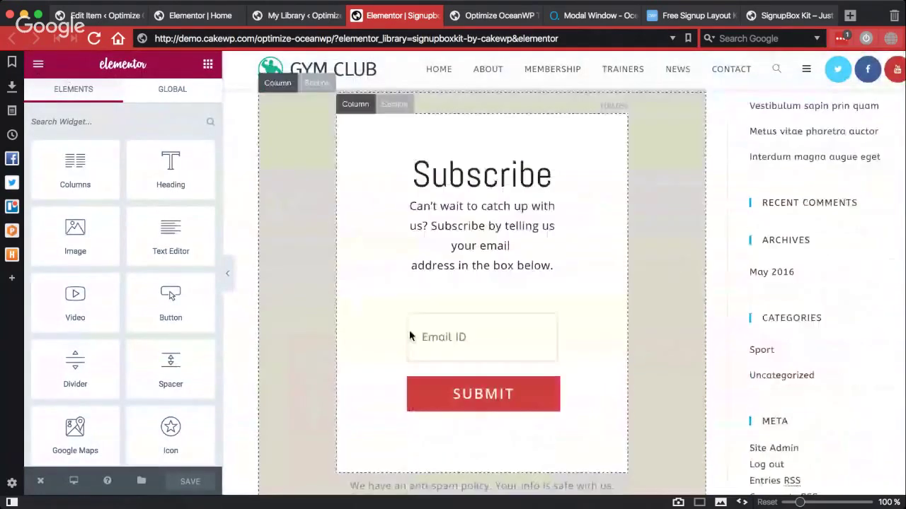
{"action": "scroll", "coordinate": [409, 333], "scroll_direction": "down", "scroll_amount": 1}
{"action": "scroll", "coordinate": [252, 205], "scroll_direction": "up", "scroll_amount": 6}
{"action": "left_click", "coordinate": [38, 65]}
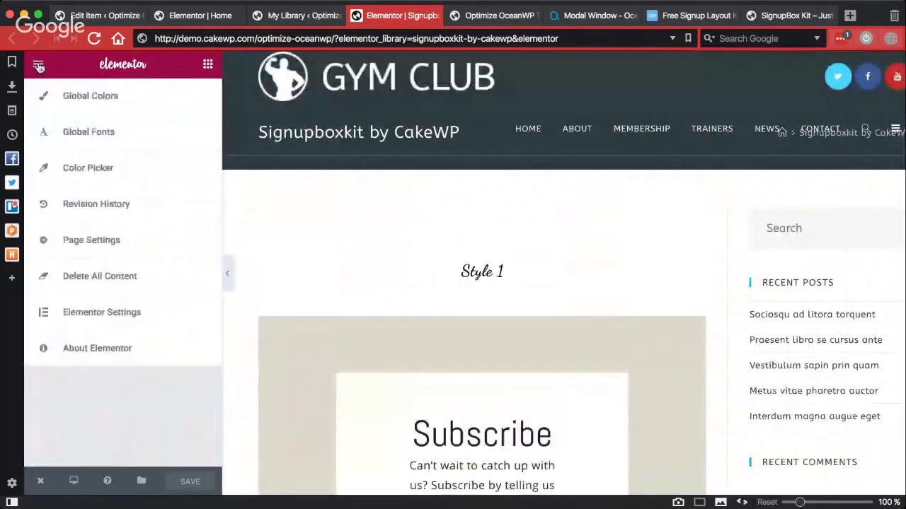
{"action": "left_click", "coordinate": [80, 240]}
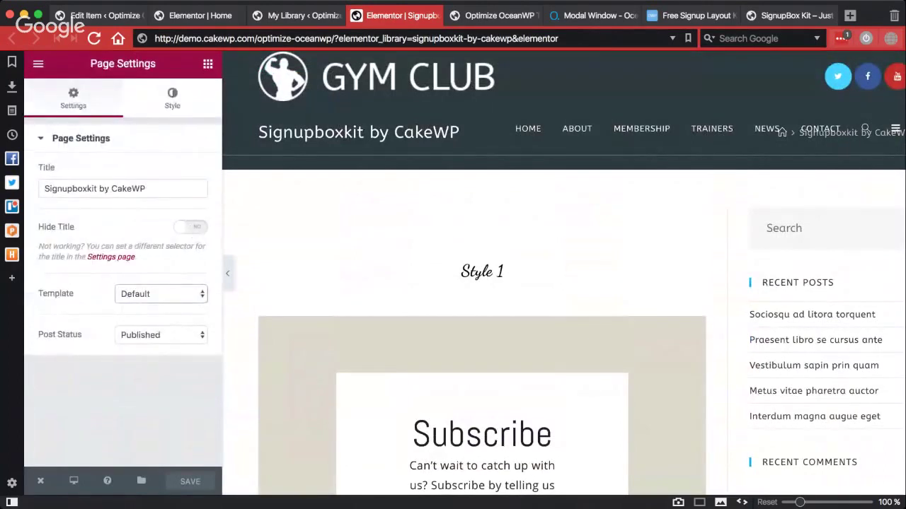
{"action": "left_click", "coordinate": [190, 320]}
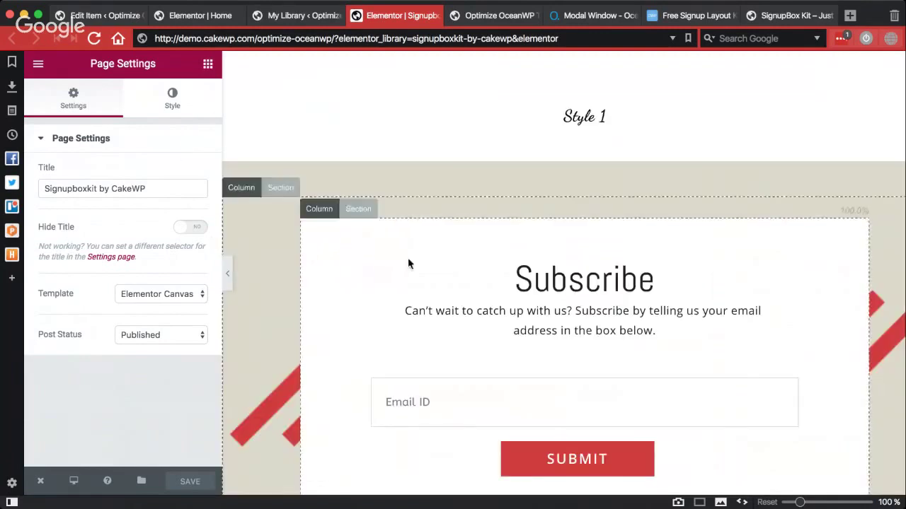
Step: Hide the editor panel to preview the Style 1 Subscribe form full-width and try its Email ID field
{"action": "scroll", "coordinate": [408, 262], "scroll_direction": "down", "scroll_amount": 10}
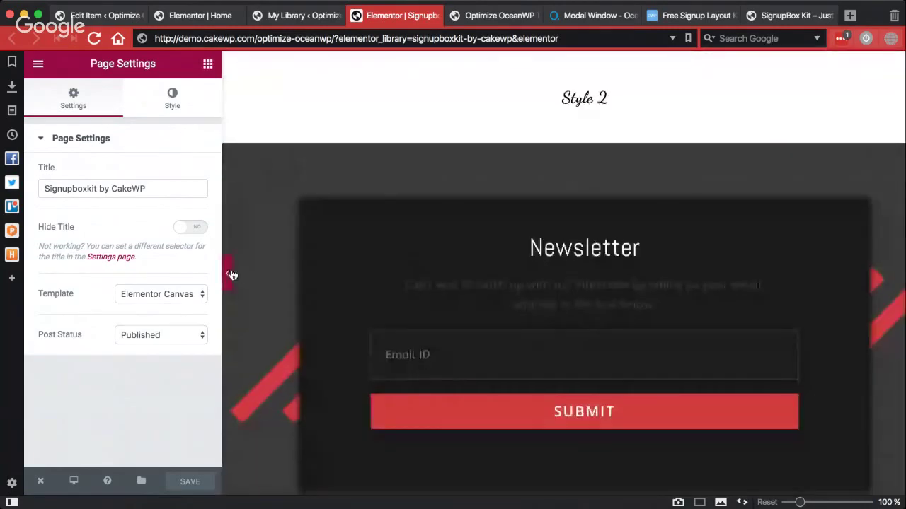
{"action": "left_click", "coordinate": [232, 274]}
{"action": "scroll", "coordinate": [453, 198], "scroll_direction": "up", "scroll_amount": 10}
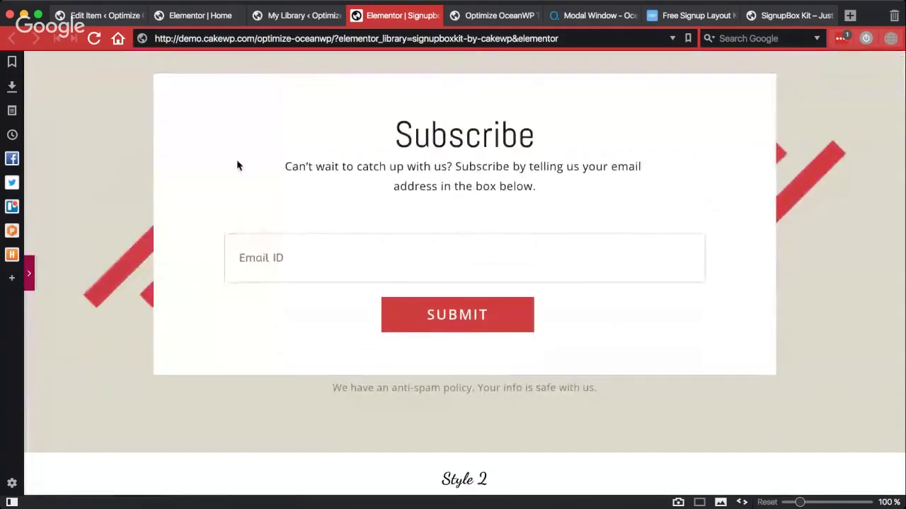
{"action": "scroll", "coordinate": [241, 163], "scroll_direction": "up", "scroll_amount": 2}
{"action": "scroll", "coordinate": [503, 237], "scroll_direction": "down", "scroll_amount": 15}
{"action": "scroll", "coordinate": [502, 237], "scroll_direction": "down", "scroll_amount": 20}
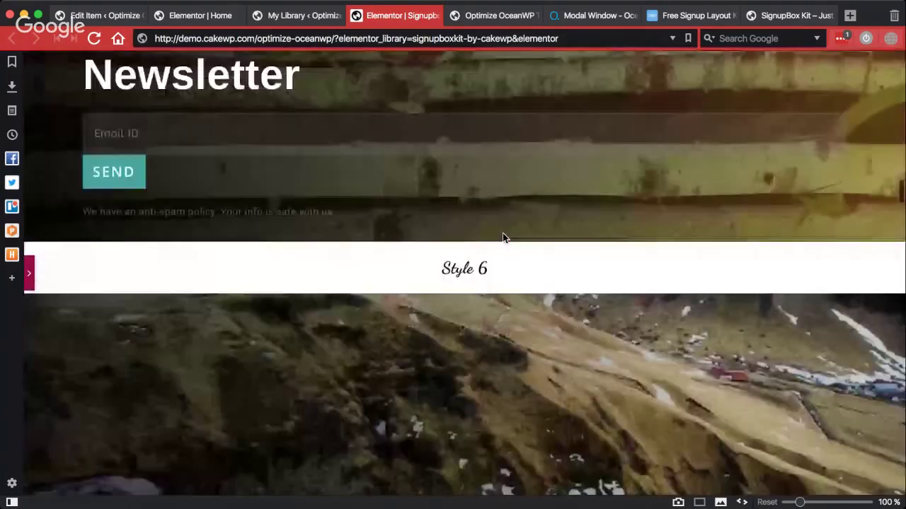
{"action": "scroll", "coordinate": [502, 238], "scroll_direction": "down", "scroll_amount": 5}
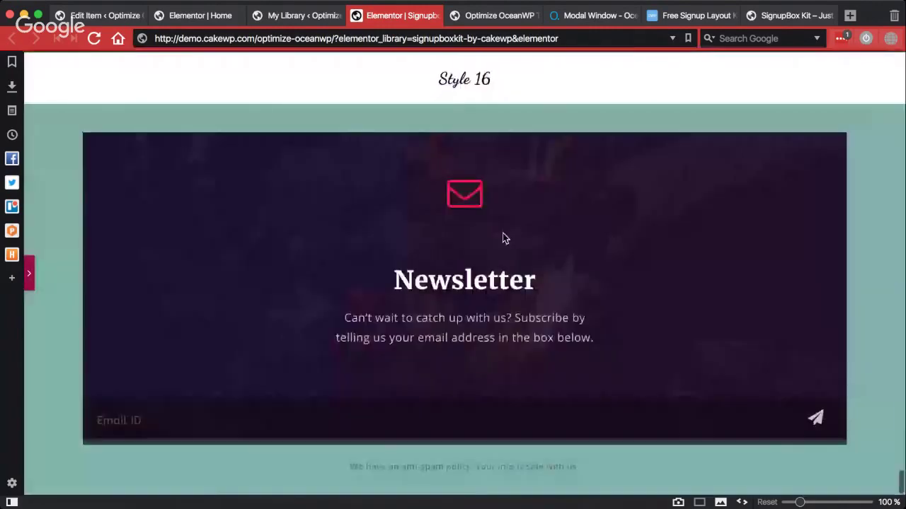
{"action": "scroll", "coordinate": [503, 238], "scroll_direction": "up", "scroll_amount": 20}
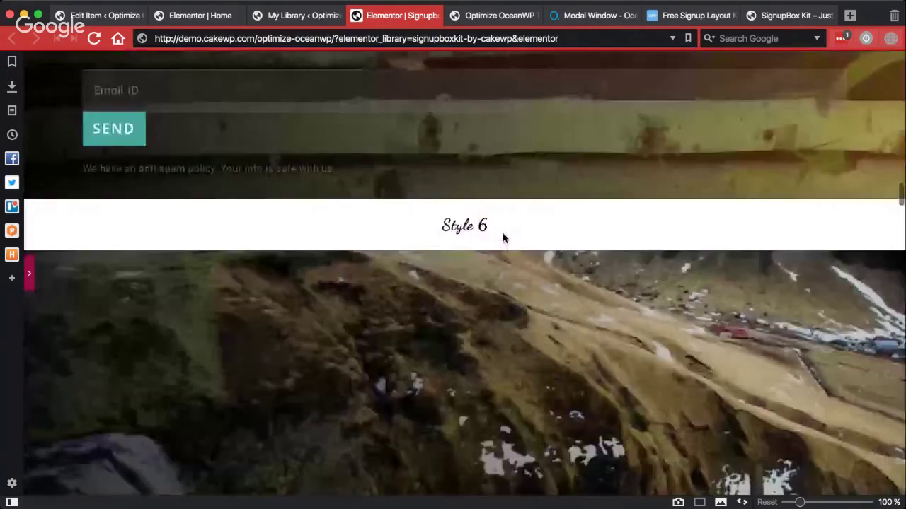
{"action": "scroll", "coordinate": [502, 237], "scroll_direction": "up", "scroll_amount": 20}
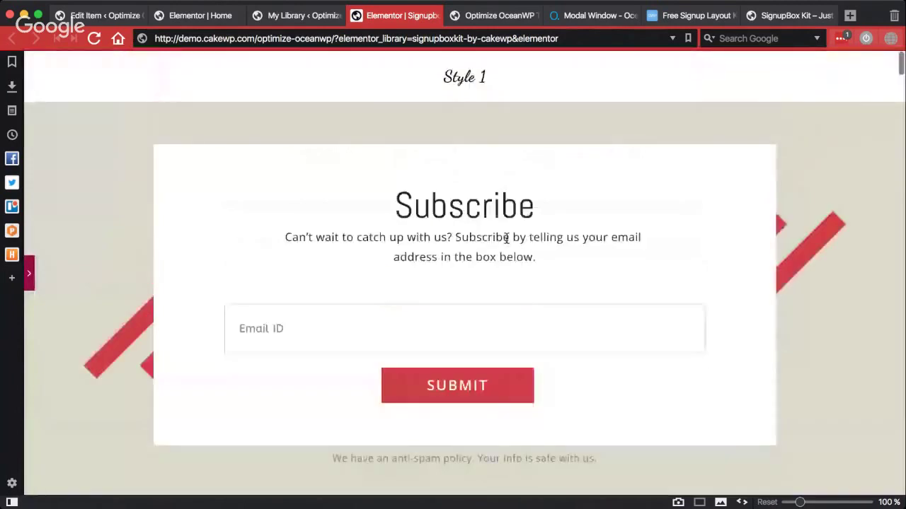
{"action": "left_click", "coordinate": [315, 315]}
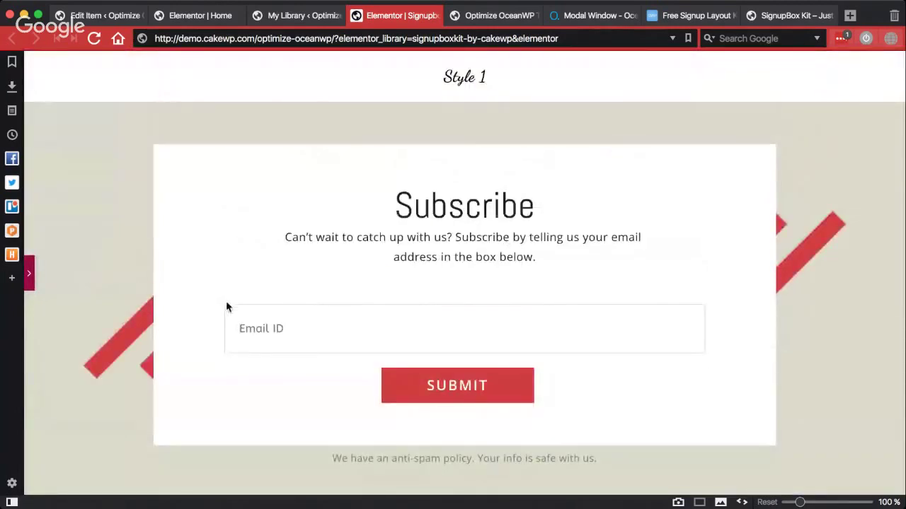
Step: Go through the browser tabs back to the Signupbox kit Subscribe form page
{"action": "left_click", "coordinate": [690, 14]}
{"action": "scroll", "coordinate": [556, 262], "scroll_direction": "down", "scroll_amount": 10}
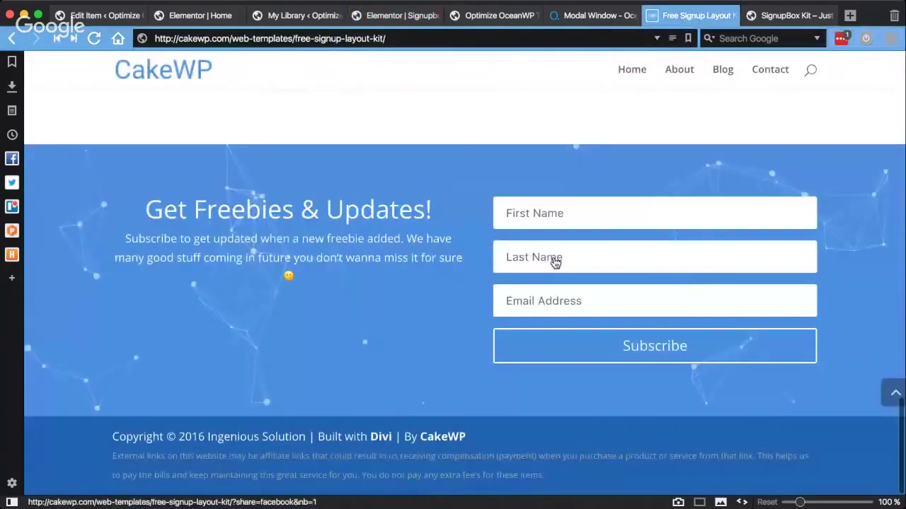
{"action": "scroll", "coordinate": [556, 262], "scroll_direction": "up", "scroll_amount": 10}
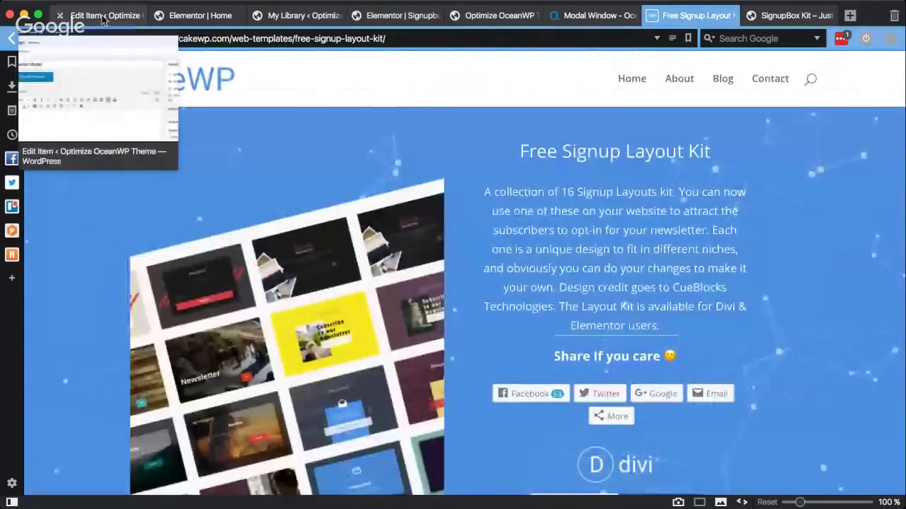
{"action": "left_click", "coordinate": [490, 15]}
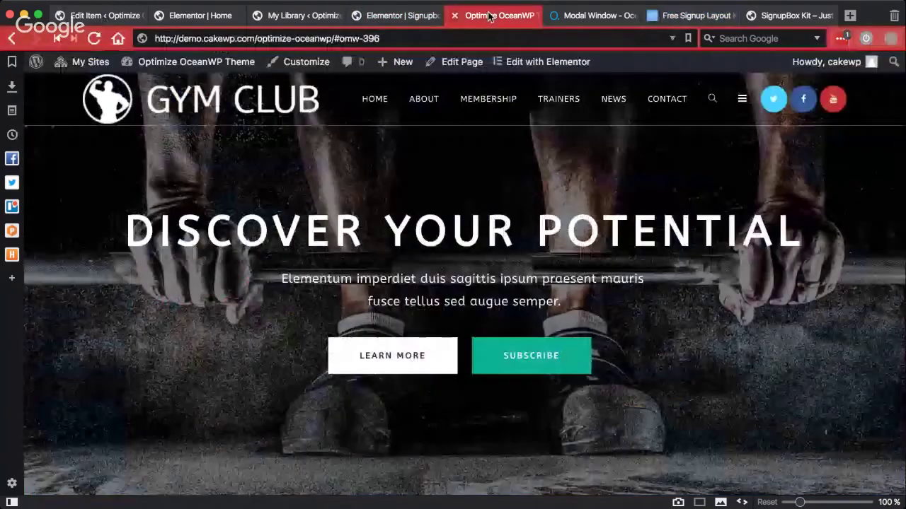
{"action": "key", "text": "ctrl+Tab"}
{"action": "left_click", "coordinate": [407, 16]}
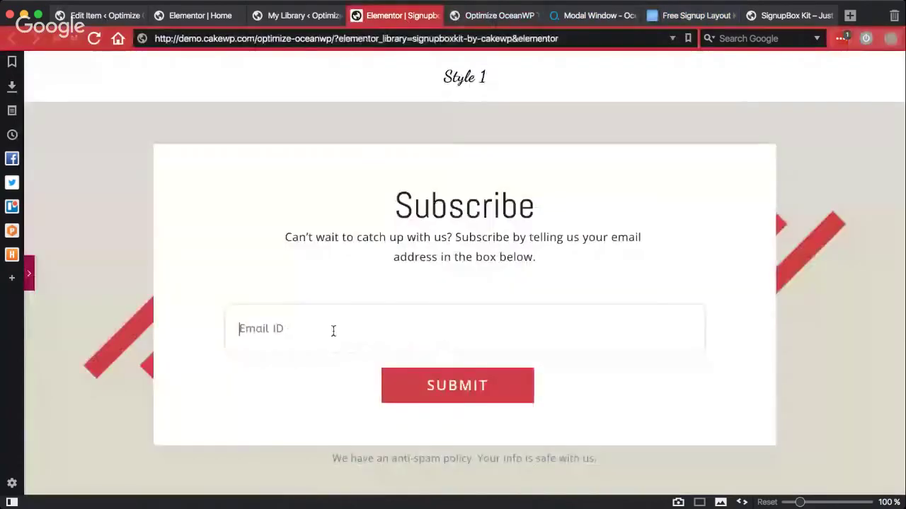
{"action": "left_click", "coordinate": [243, 311]}
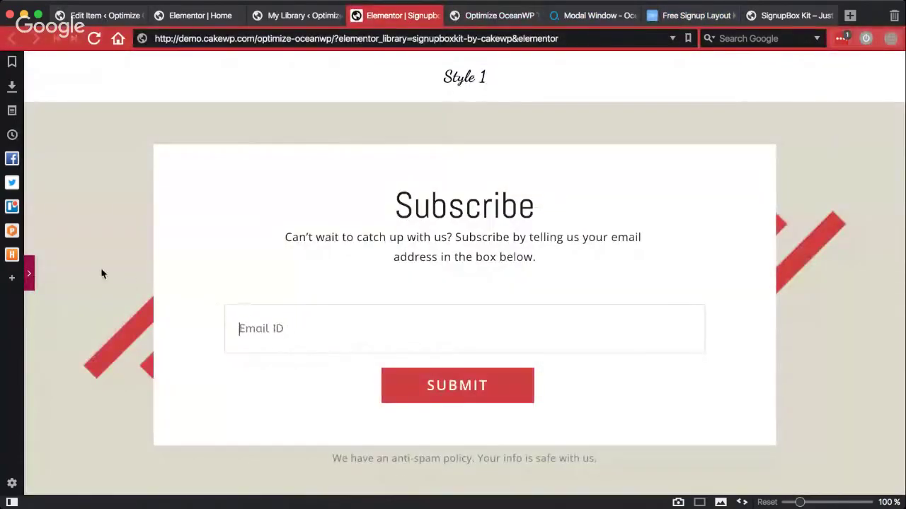
Step: Save the Style 1 Subscribe form section to the library as the template 'Signup2'
{"action": "left_click", "coordinate": [29, 272]}
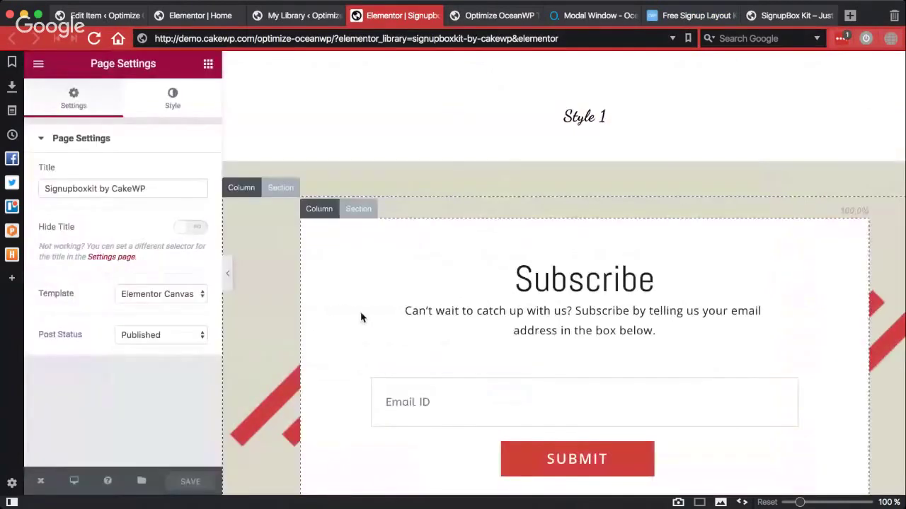
{"action": "scroll", "coordinate": [361, 318], "scroll_direction": "down", "scroll_amount": 1}
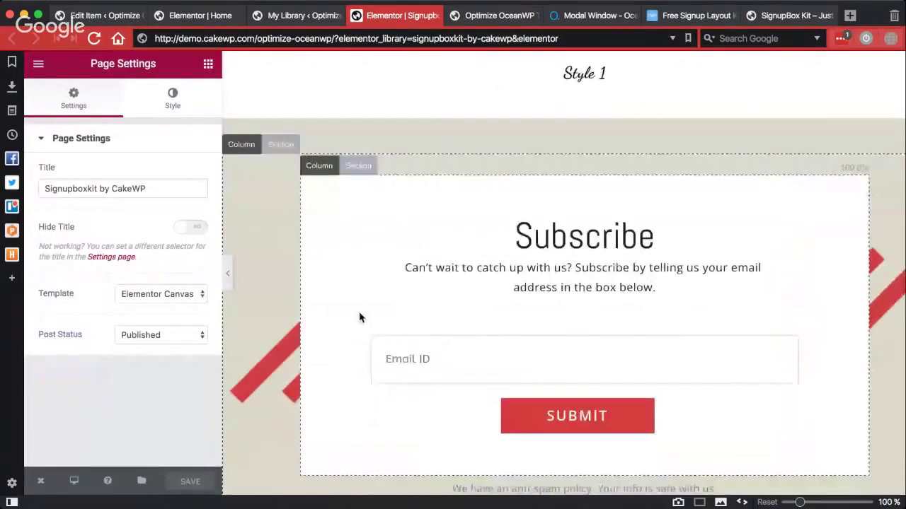
{"action": "left_click", "coordinate": [288, 144]}
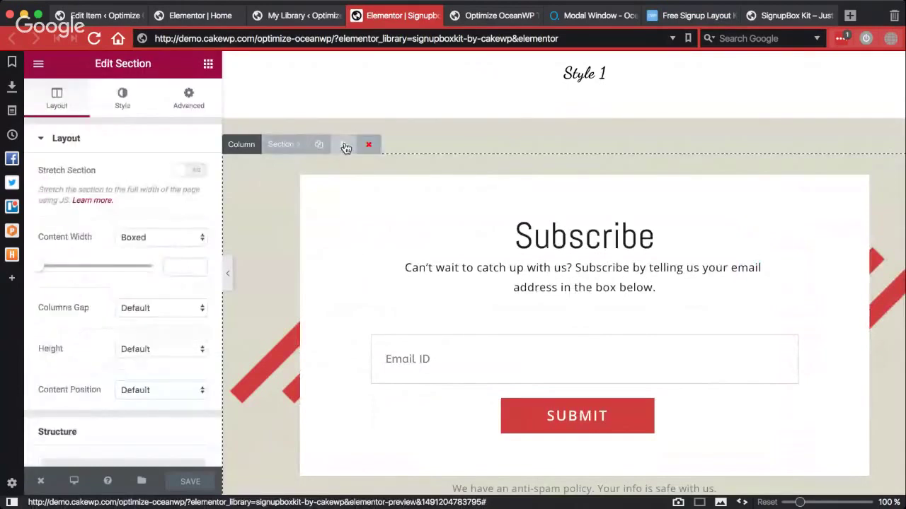
{"action": "left_click", "coordinate": [346, 146]}
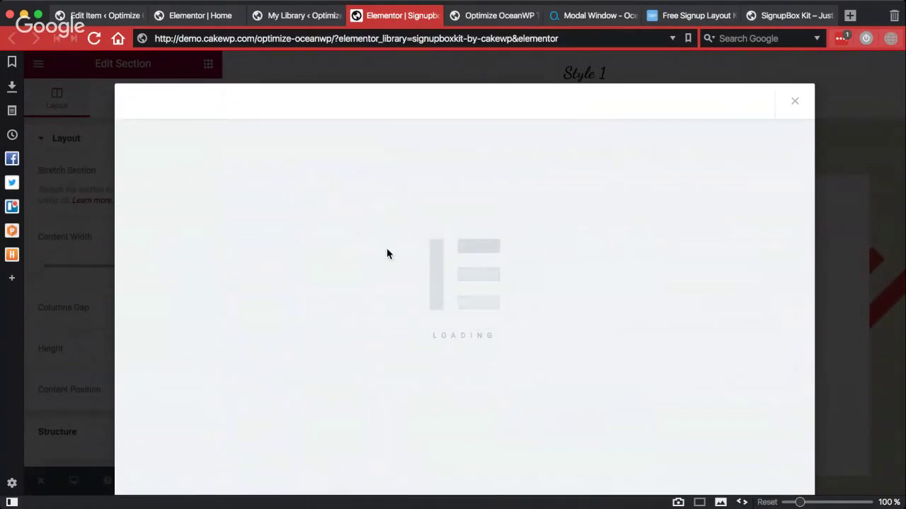
{"action": "left_click", "coordinate": [364, 287]}
{"action": "type", "text": "Si"}
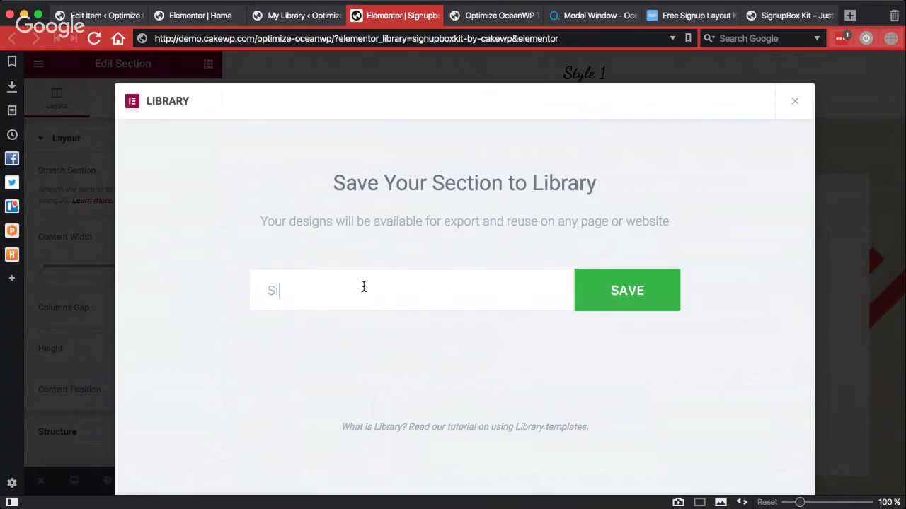
{"action": "type", "text": "gnup2"}
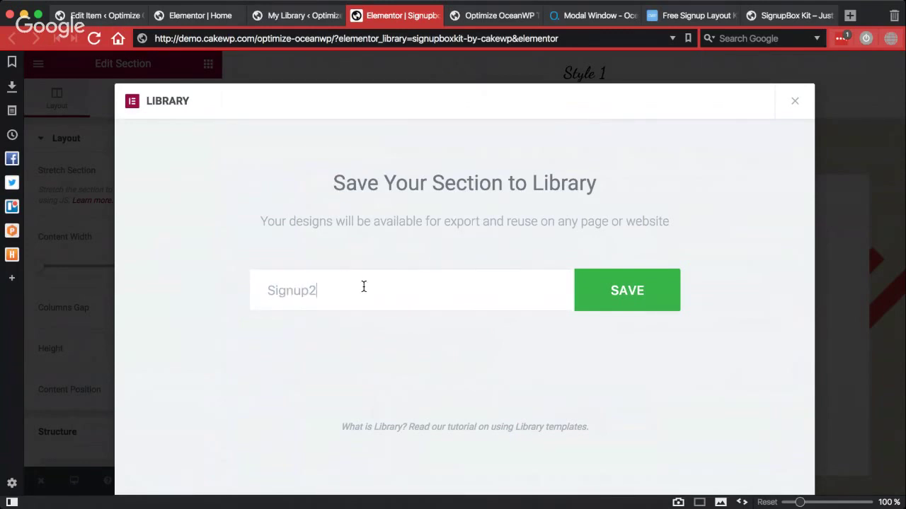
{"action": "left_click", "coordinate": [614, 297]}
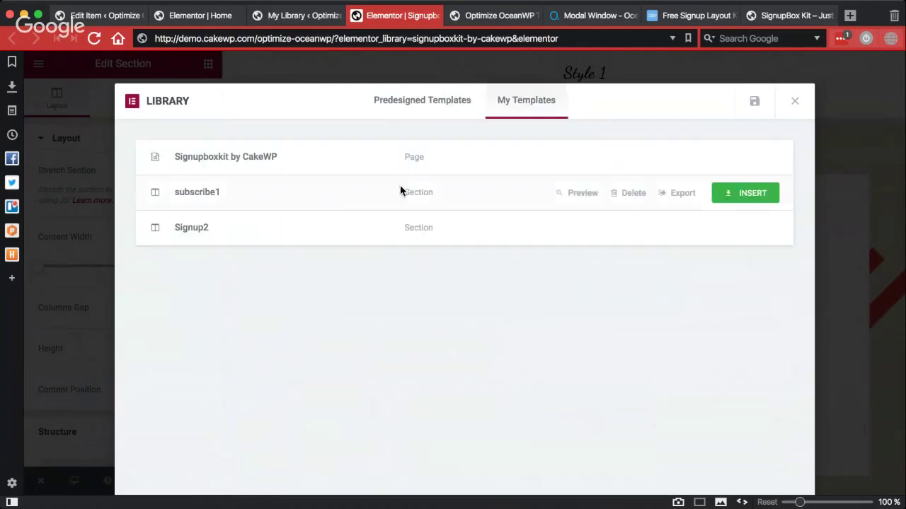
{"action": "left_click", "coordinate": [796, 102]}
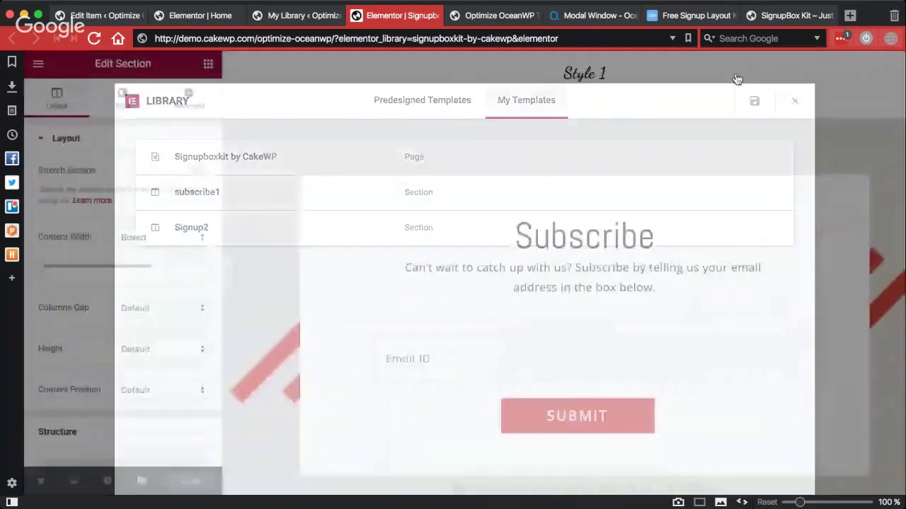
Step: Create a new modal titled 'Subscribe Popup'
{"action": "left_click", "coordinate": [207, 21]}
{"action": "key", "text": "ctrl+shift+Tab"}
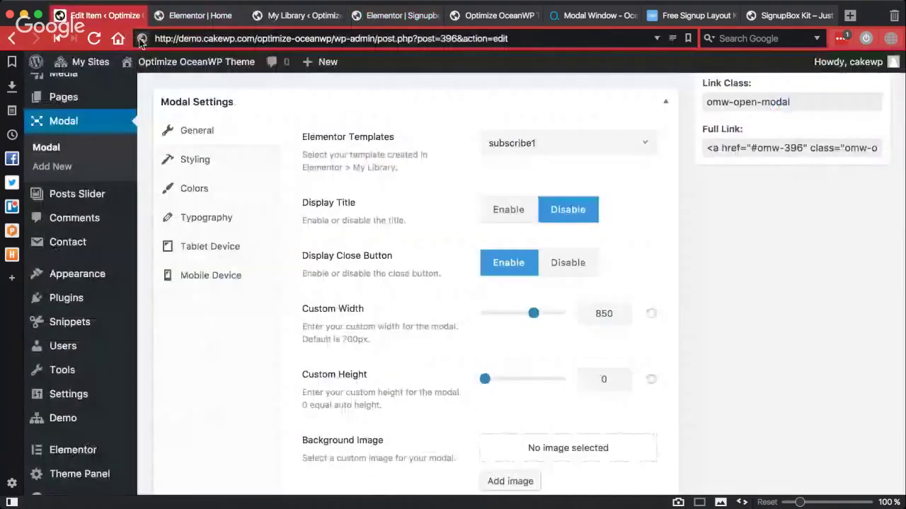
{"action": "left_click", "coordinate": [113, 225]}
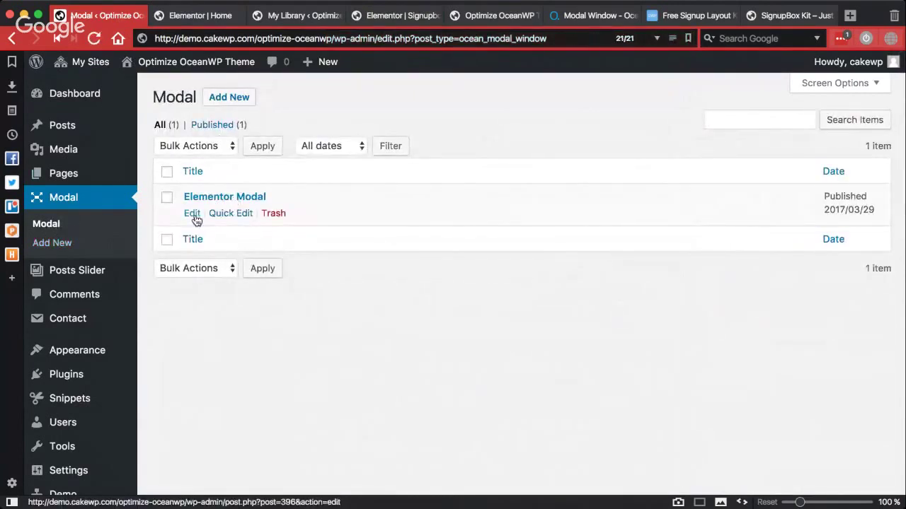
{"action": "left_click", "coordinate": [239, 97]}
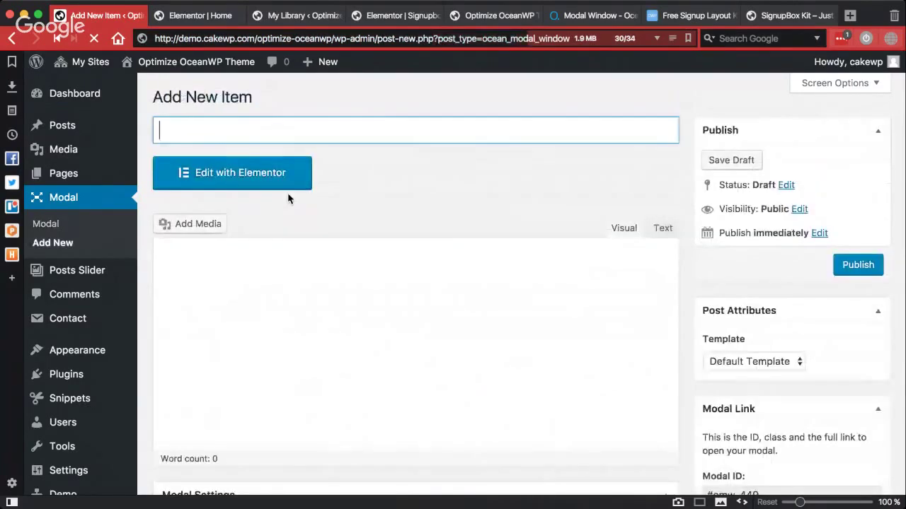
{"action": "type", "text": "Subs"}
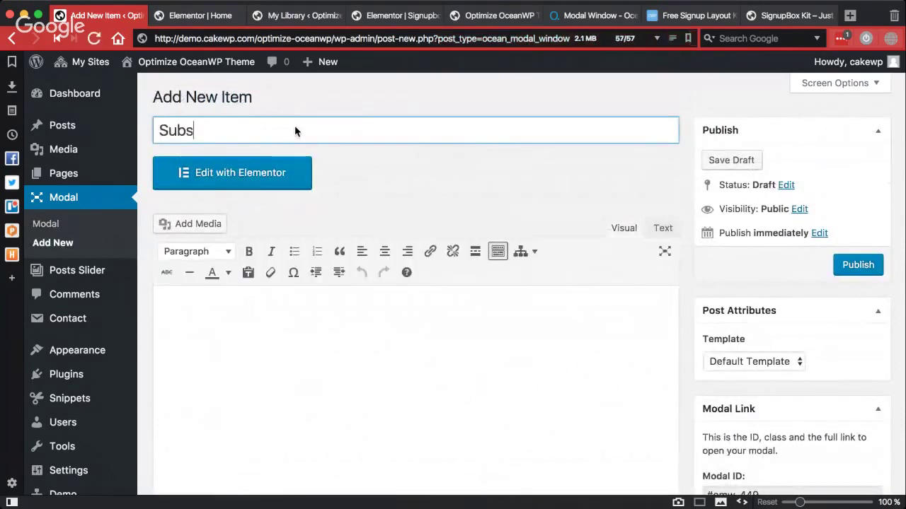
{"action": "type", "text": "cribe Popup"}
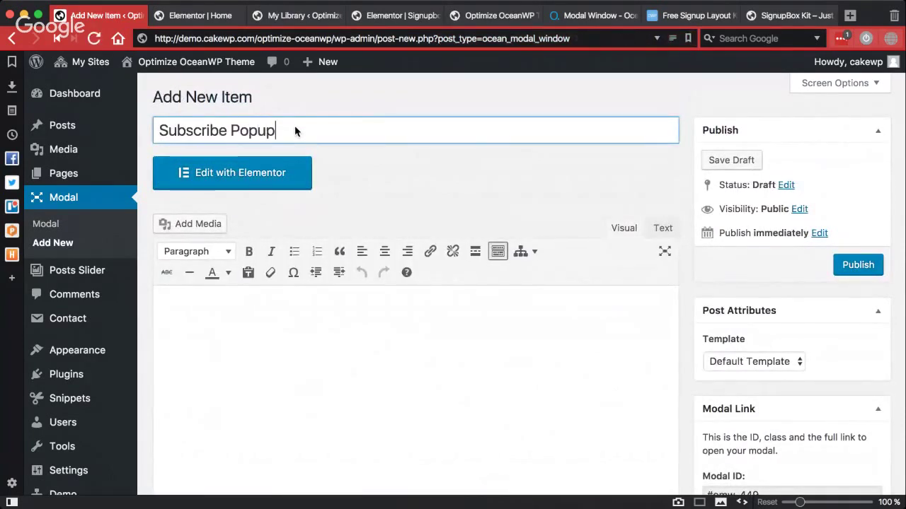
Step: Choose Signup2 as the modal's Elementor template content
{"action": "scroll", "coordinate": [618, 299], "scroll_direction": "down", "scroll_amount": 3}
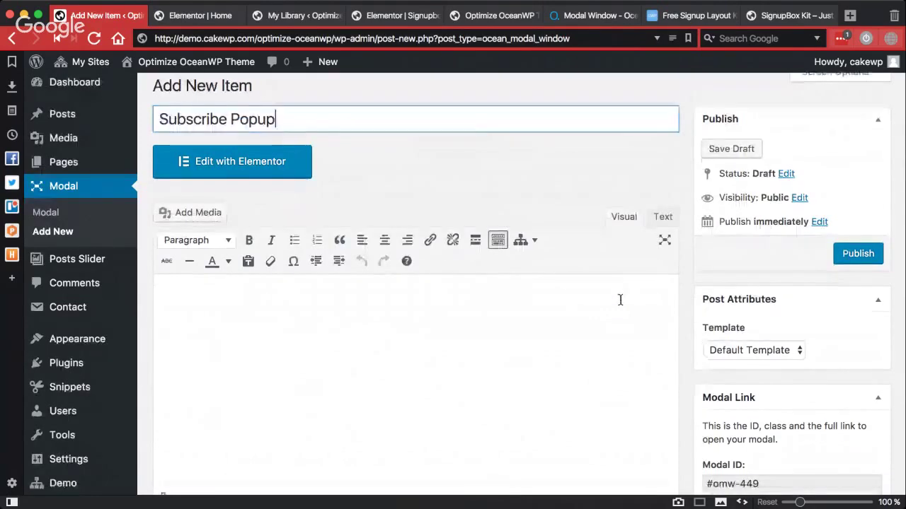
{"action": "scroll", "coordinate": [620, 300], "scroll_direction": "down", "scroll_amount": 2}
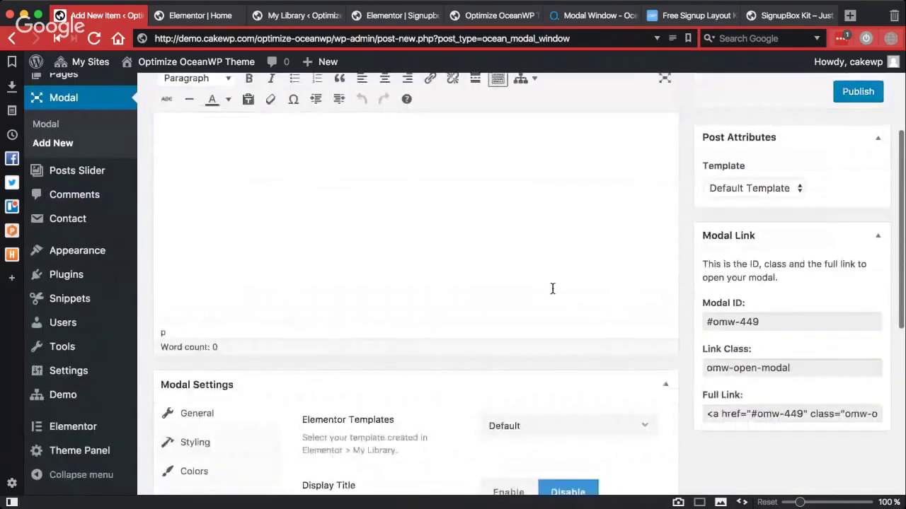
{"action": "scroll", "coordinate": [552, 289], "scroll_direction": "up", "scroll_amount": 1}
{"action": "scroll", "coordinate": [440, 283], "scroll_direction": "down", "scroll_amount": 5}
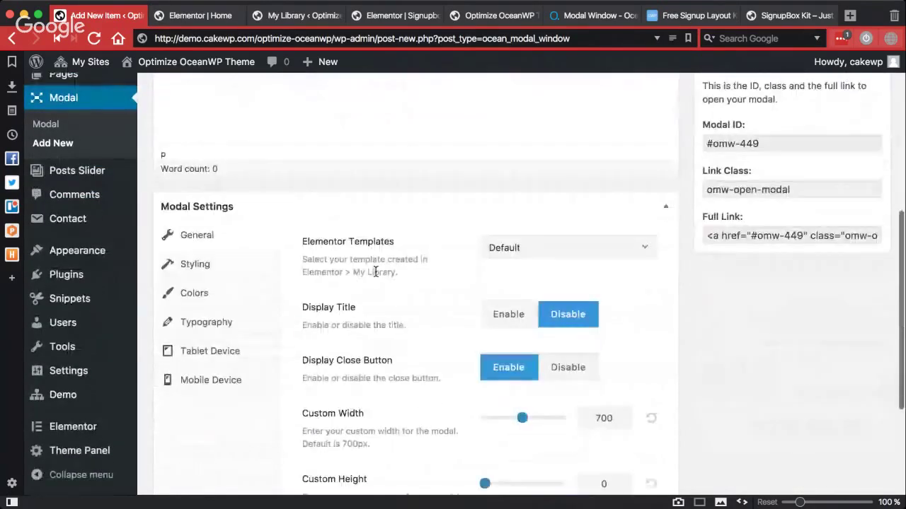
{"action": "left_click", "coordinate": [581, 251]}
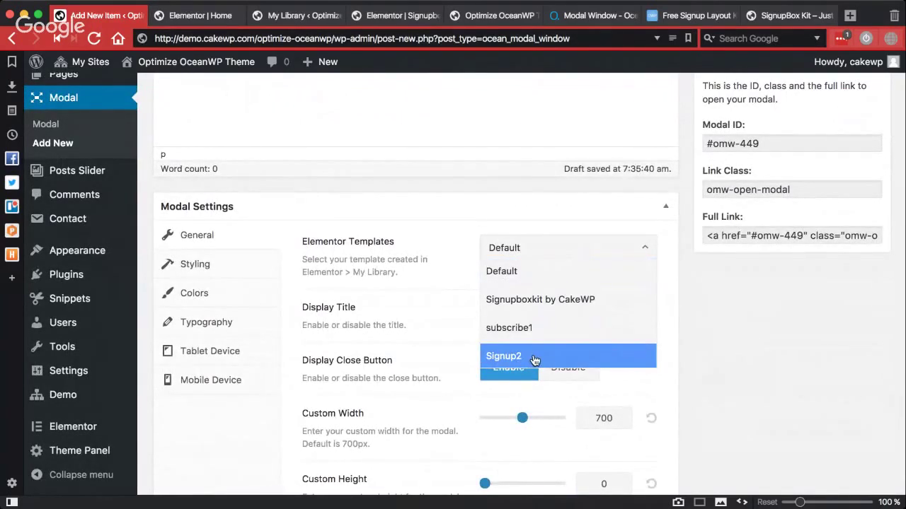
{"action": "left_click", "coordinate": [535, 358]}
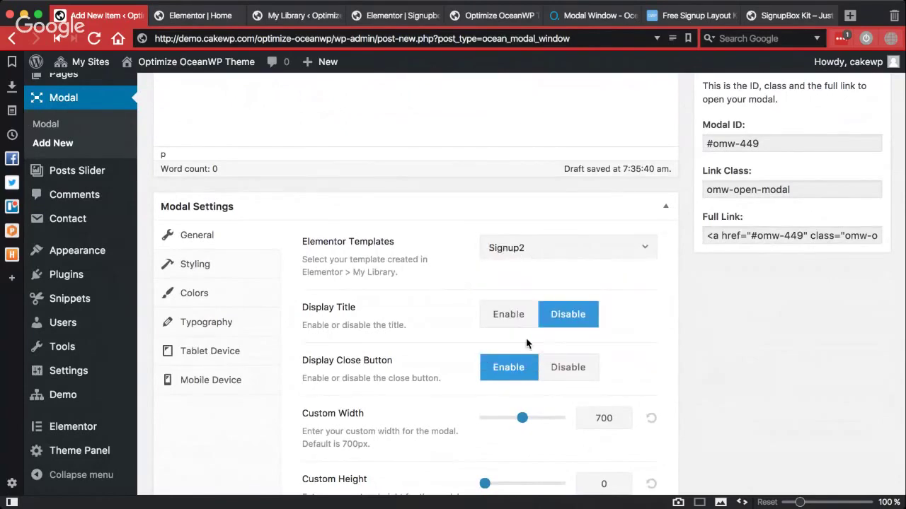
Step: Set the modal's custom width to 850
{"action": "scroll", "coordinate": [527, 347], "scroll_direction": "down", "scroll_amount": 5}
{"action": "scroll", "coordinate": [524, 346], "scroll_direction": "up", "scroll_amount": 2}
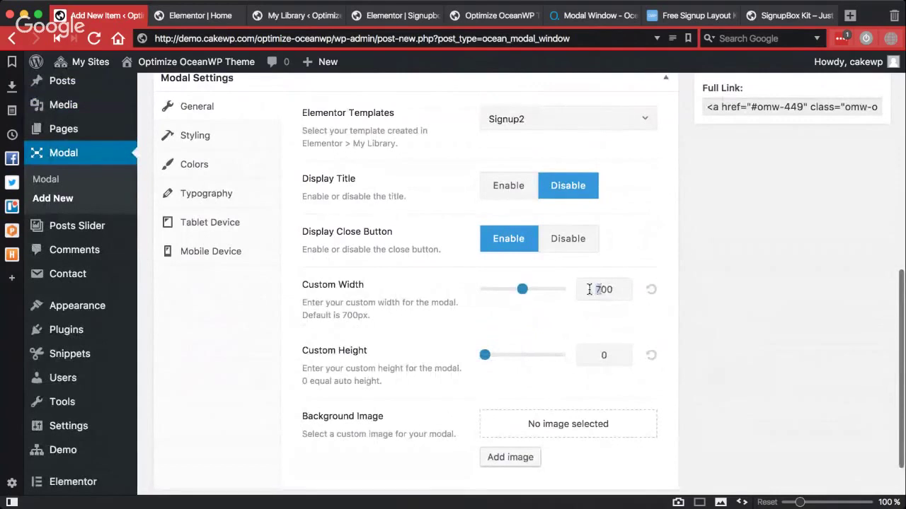
{"action": "type", "text": "8"}
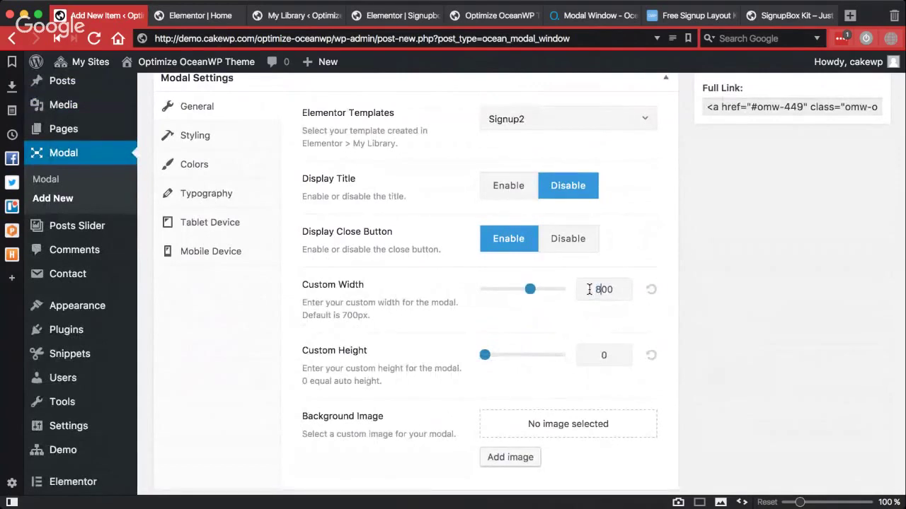
{"action": "type", "text": "5"}
{"action": "scroll", "coordinate": [573, 375], "scroll_direction": "down", "scroll_amount": 1}
{"action": "scroll", "coordinate": [579, 385], "scroll_direction": "up", "scroll_amount": 3}
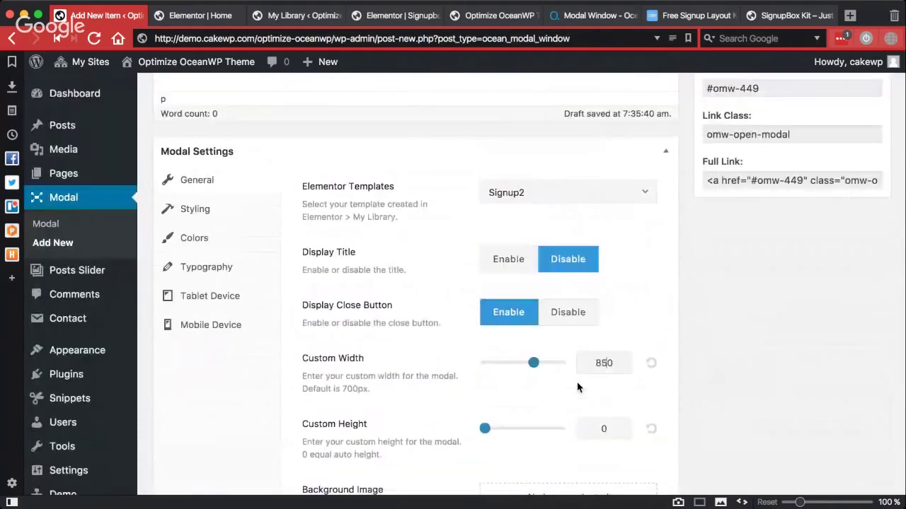
{"action": "scroll", "coordinate": [703, 250], "scroll_direction": "up", "scroll_amount": 1}
{"action": "scroll", "coordinate": [703, 234], "scroll_direction": "up", "scroll_amount": 5}
{"action": "scroll", "coordinate": [769, 202], "scroll_direction": "down", "scroll_amount": 1}
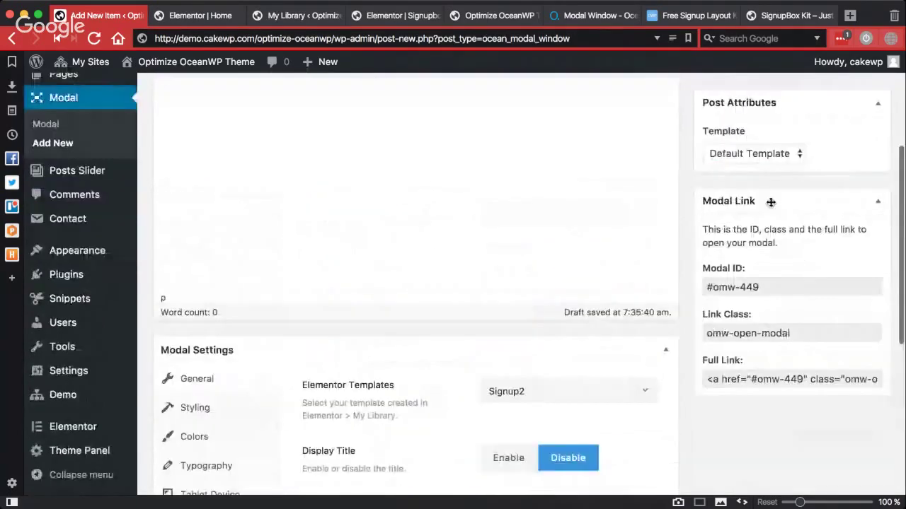
Step: Publish the Subscribe Popup modal, then test the live Subscribe button, which still opens the old newsletter modal
{"action": "left_click", "coordinate": [858, 126]}
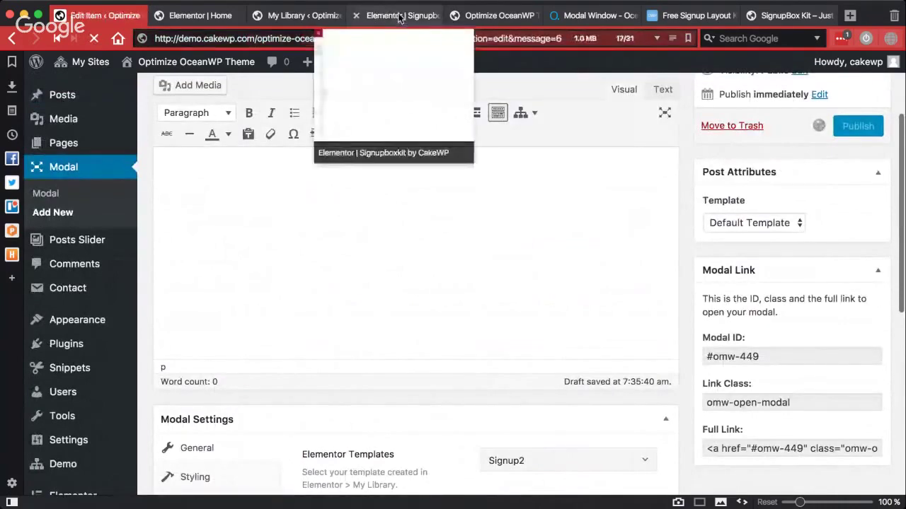
{"action": "left_click", "coordinate": [497, 12]}
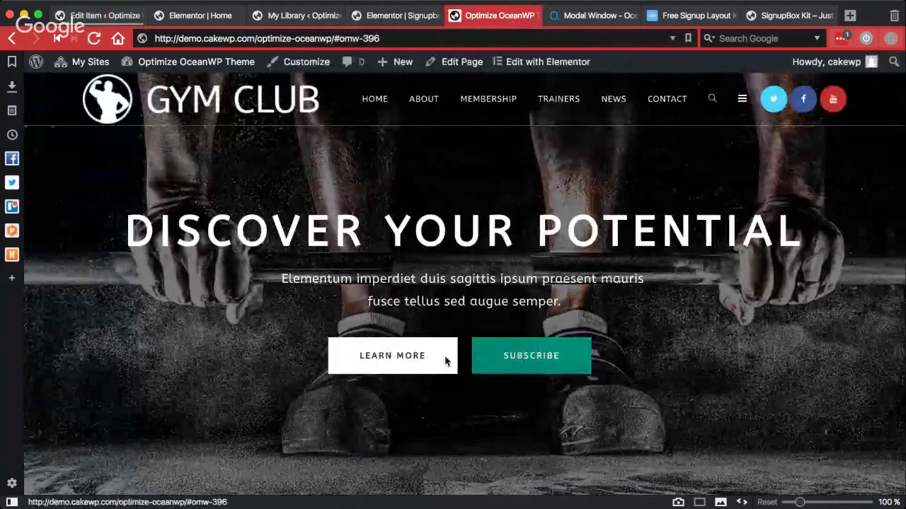
{"action": "left_click", "coordinate": [505, 366]}
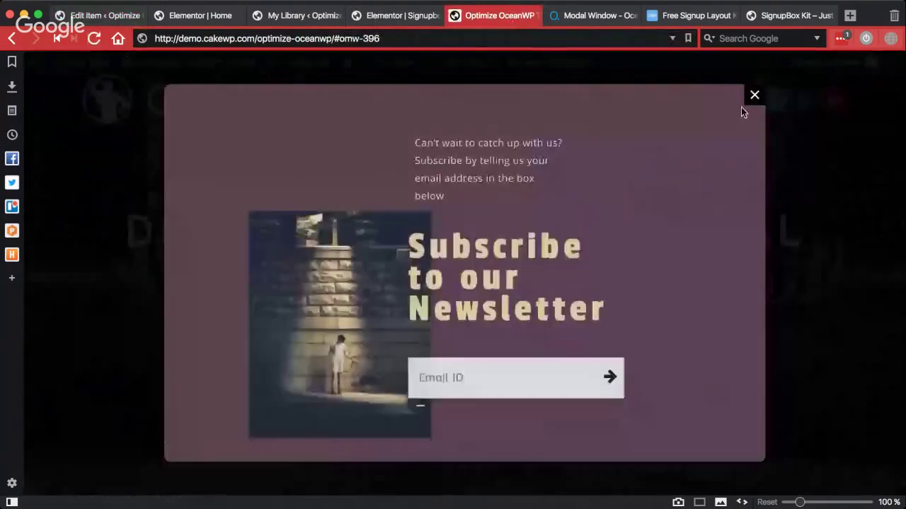
{"action": "left_click", "coordinate": [751, 95]}
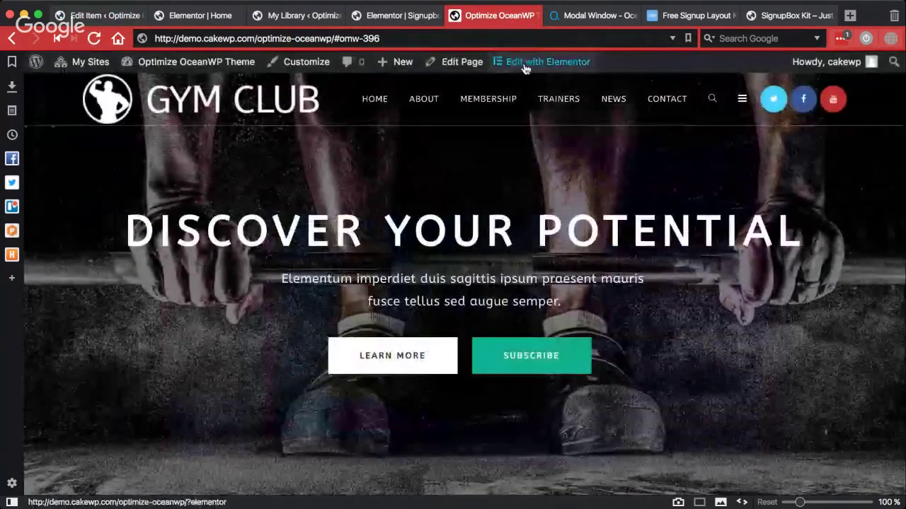
Step: Close the duplicate Gym Club editor tab and return to the modal's edit screen showing #omw-449
{"action": "left_click", "coordinate": [525, 65]}
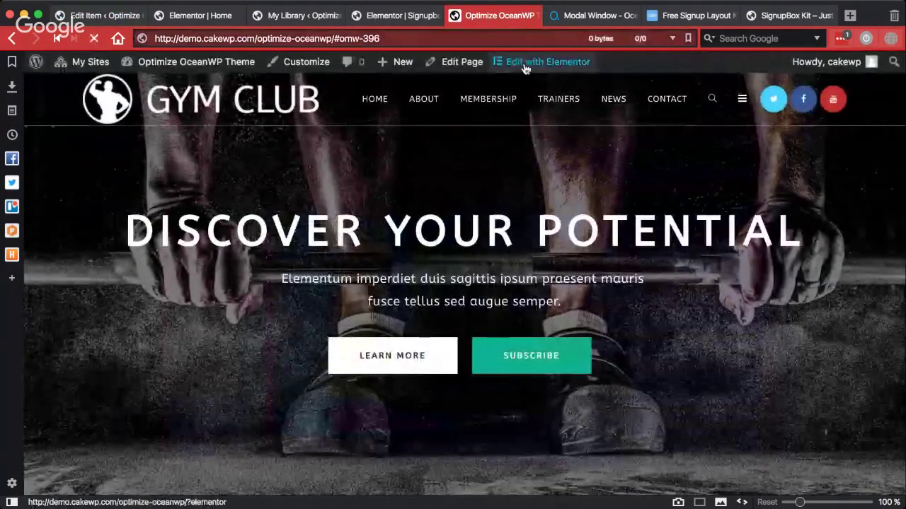
{"action": "left_click", "coordinate": [385, 16]}
{"action": "left_click", "coordinate": [306, 17]}
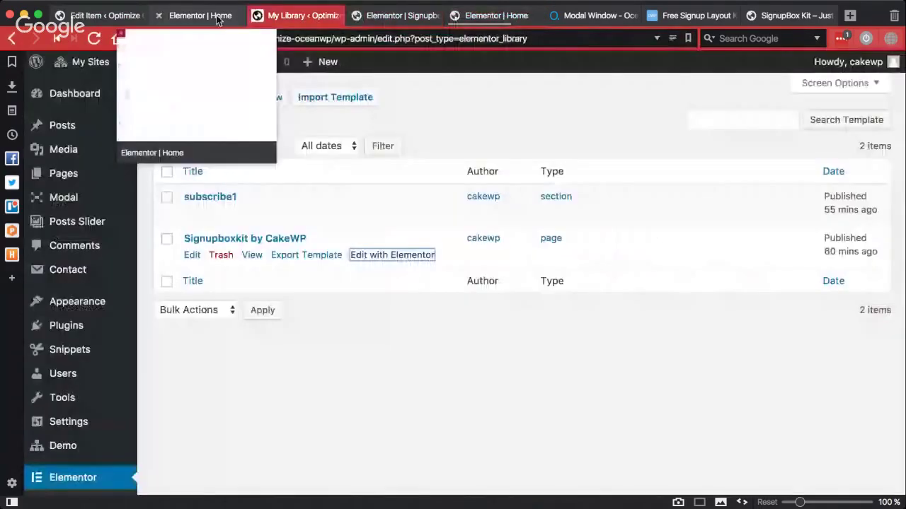
{"action": "left_click", "coordinate": [200, 16]}
{"action": "key", "text": "super+w"}
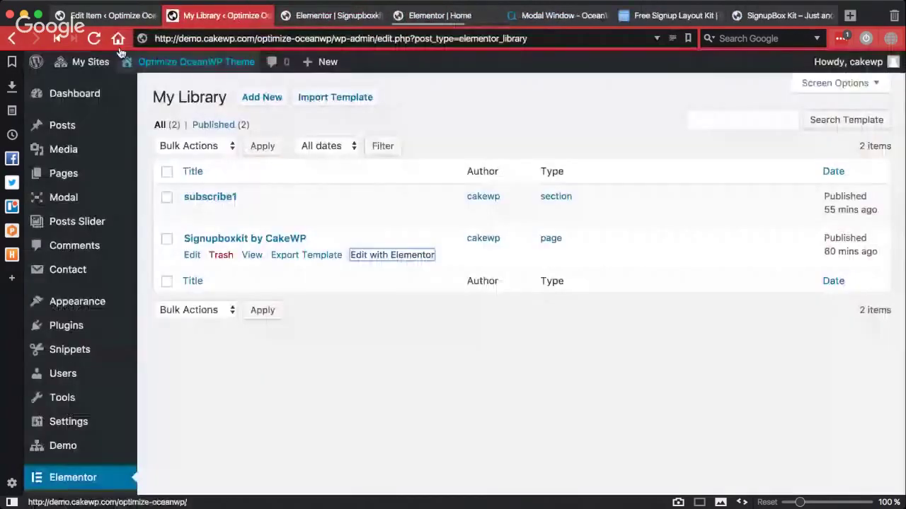
{"action": "key", "text": "ctrl+shift+Tab"}
Step: Replace the Subscribe button's link with the copied modal ID #omw-449
{"action": "scroll", "coordinate": [358, 230], "scroll_direction": "down", "scroll_amount": 5}
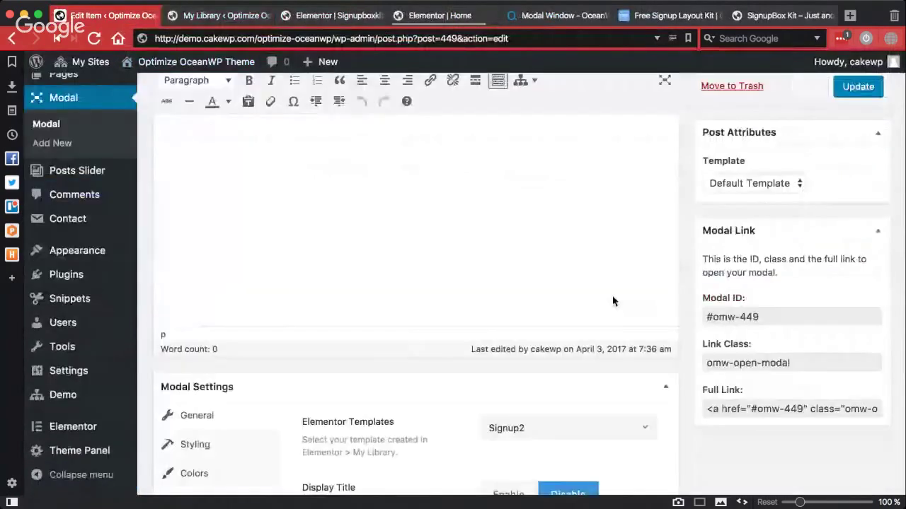
{"action": "mouse_move", "coordinate": [510, 63]}
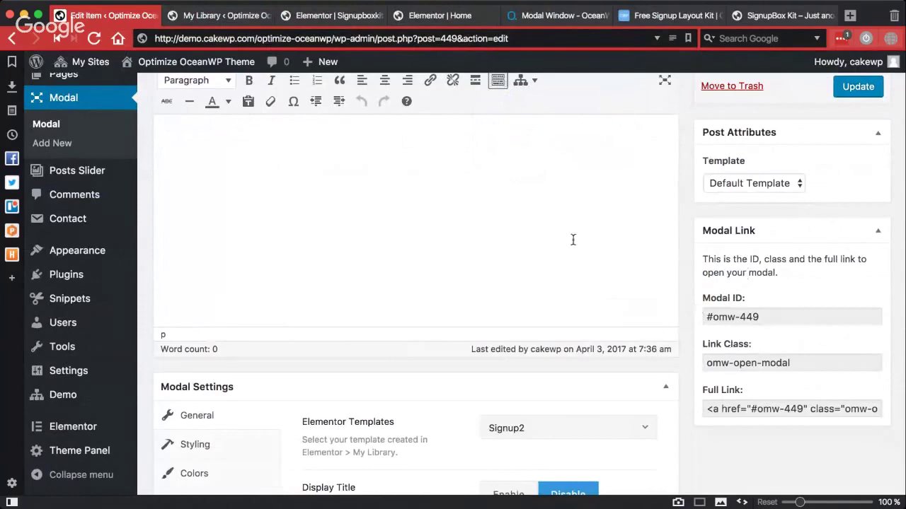
{"action": "left_click", "coordinate": [448, 14]}
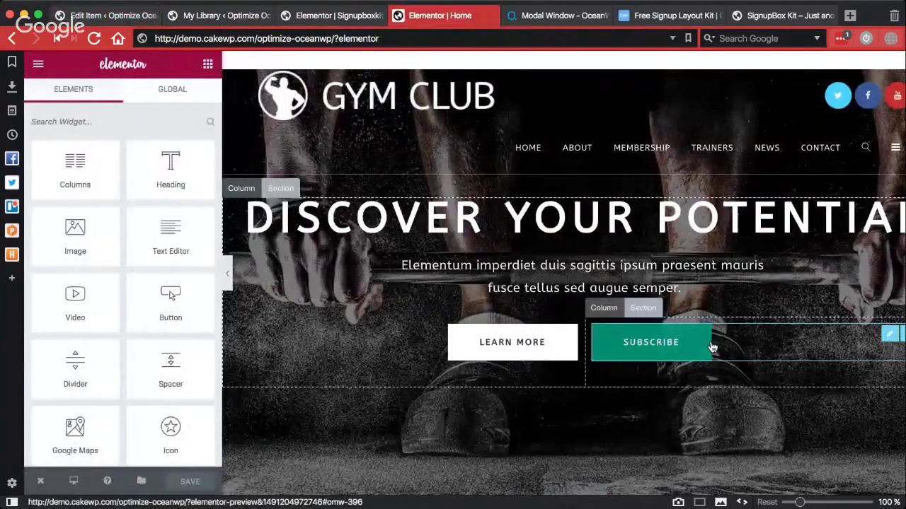
{"action": "left_click", "coordinate": [712, 347]}
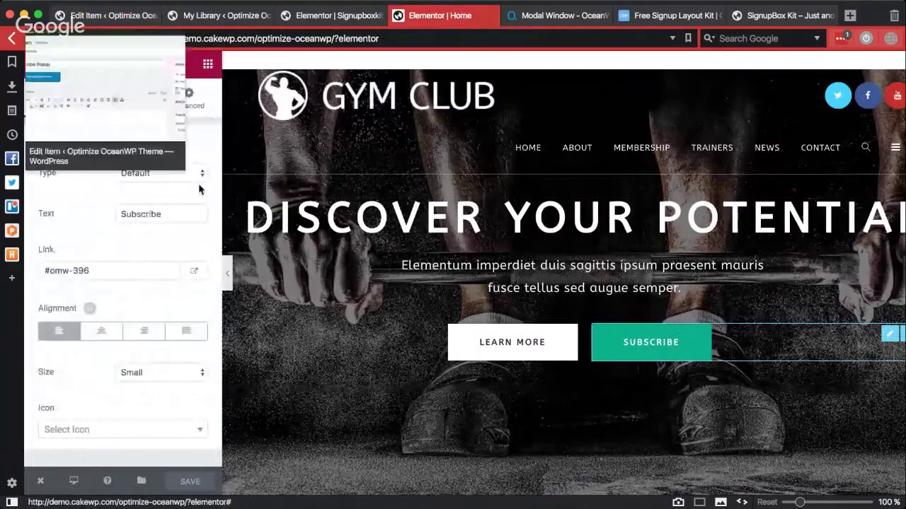
{"action": "left_click", "coordinate": [105, 15]}
{"action": "left_click", "coordinate": [751, 319]}
{"action": "key", "text": "super+c"}
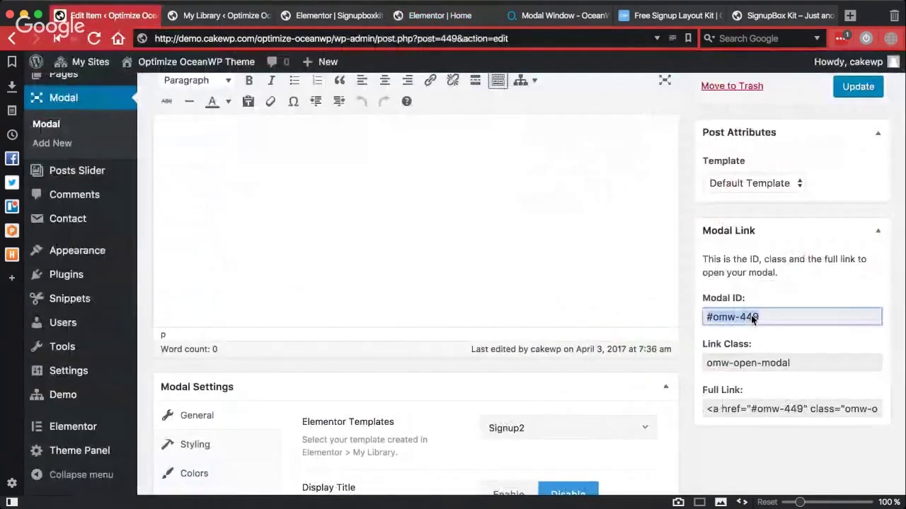
{"action": "left_click", "coordinate": [442, 15]}
{"action": "triple_click", "coordinate": [75, 271]}
{"action": "key", "text": "super+v"}
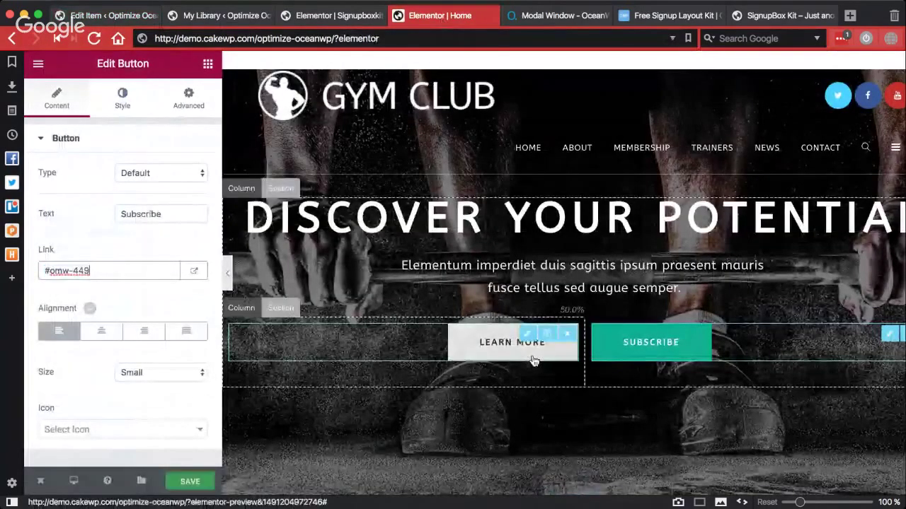
Step: Check the button's CSS classes include omw-open-modal, matching the modal's link class, and save the Gym Club page
{"action": "left_click", "coordinate": [190, 99]}
{"action": "scroll", "coordinate": [104, 370], "scroll_direction": "down", "scroll_amount": 3}
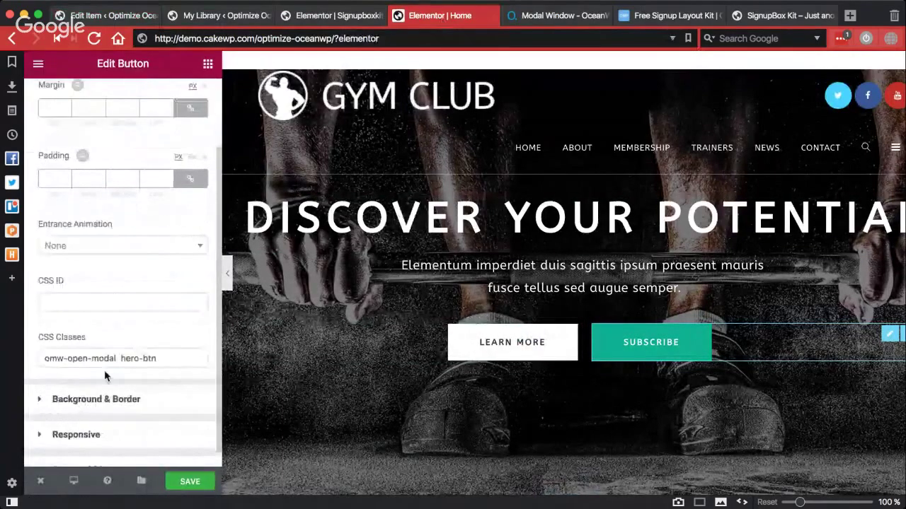
{"action": "left_click_drag", "start_coordinate": [116, 358], "coordinate": [44, 359]}
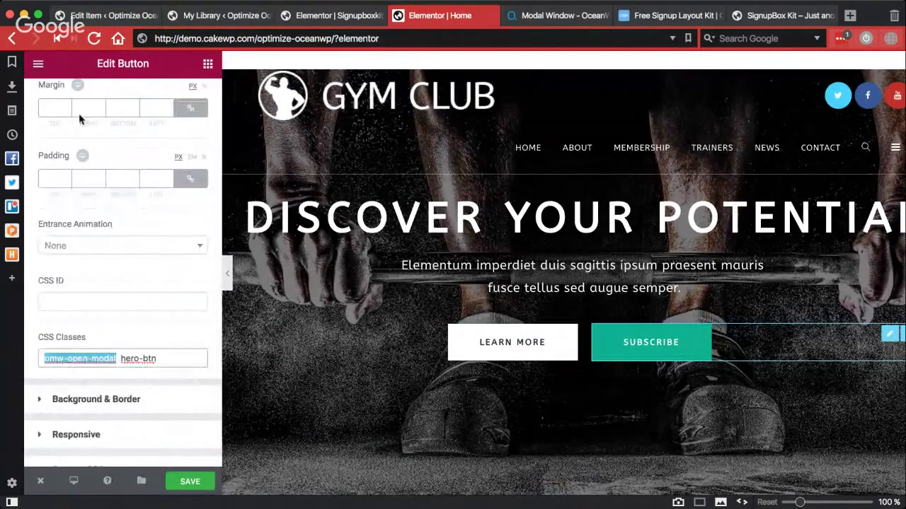
{"action": "left_click", "coordinate": [106, 15]}
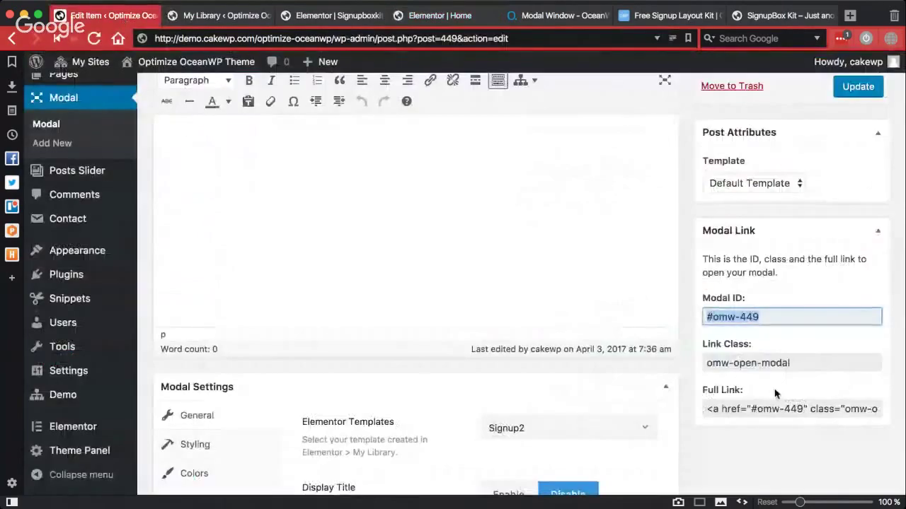
{"action": "left_click", "coordinate": [772, 362]}
{"action": "double_click", "coordinate": [778, 362]}
{"action": "left_click", "coordinate": [334, 15]}
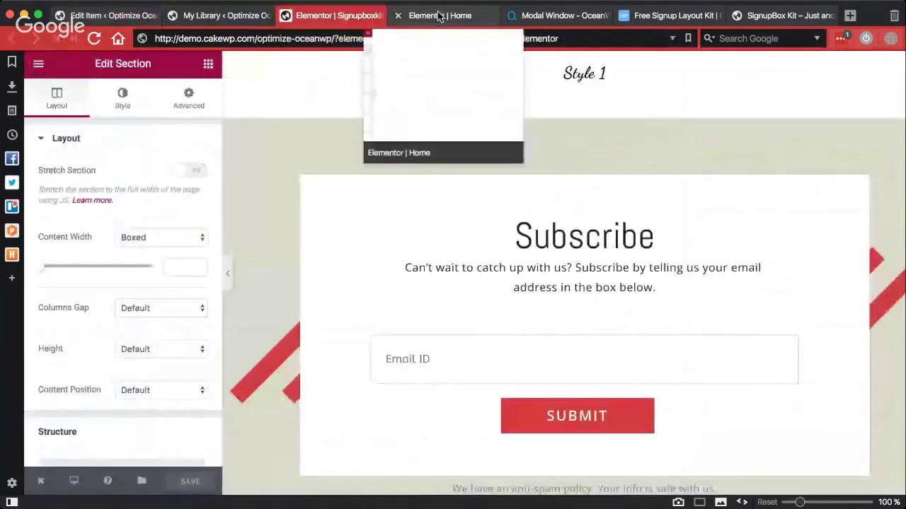
{"action": "left_click", "coordinate": [439, 15]}
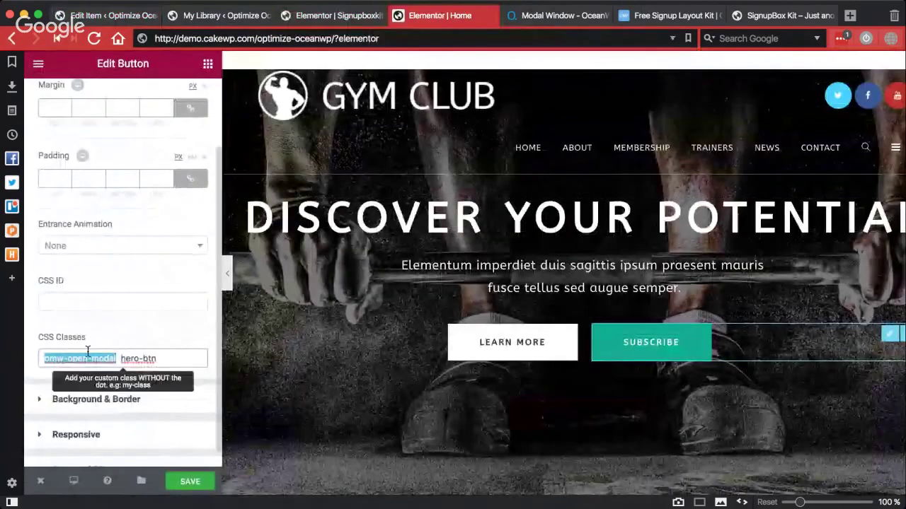
{"action": "left_click", "coordinate": [191, 486]}
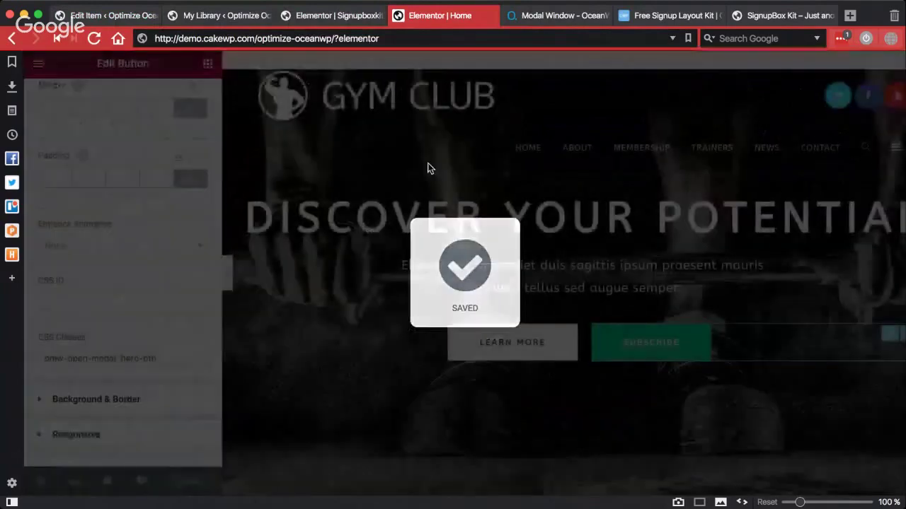
{"action": "key", "text": "ctrl+Tab"}
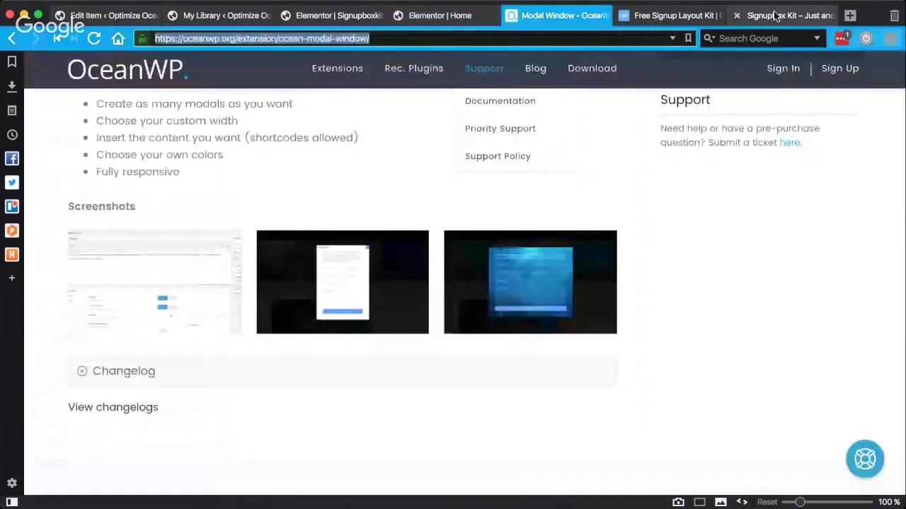
Step: Open the live Gym Club page and launch the Signup2 modal from Subscribe, checking its Email ID field and Submit button
{"action": "left_click", "coordinate": [779, 16]}
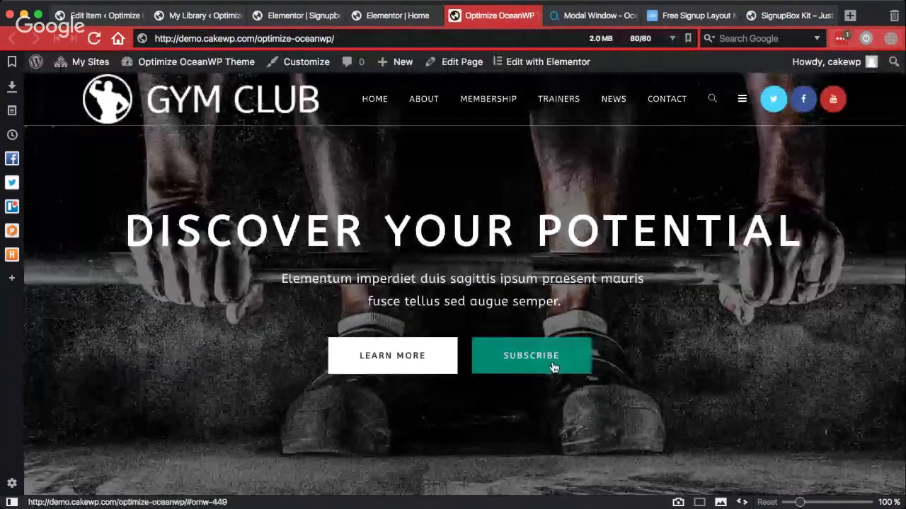
{"action": "left_click", "coordinate": [552, 364]}
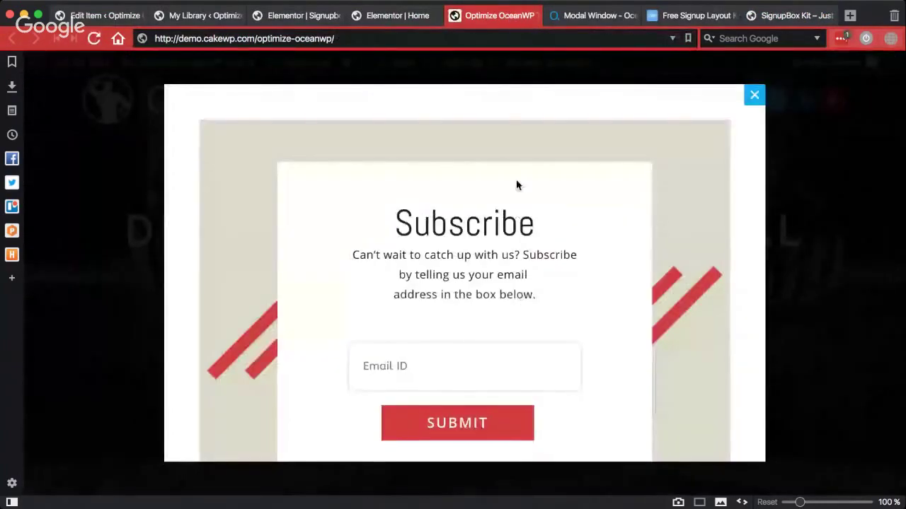
{"action": "scroll", "coordinate": [701, 242], "scroll_direction": "down", "scroll_amount": 3}
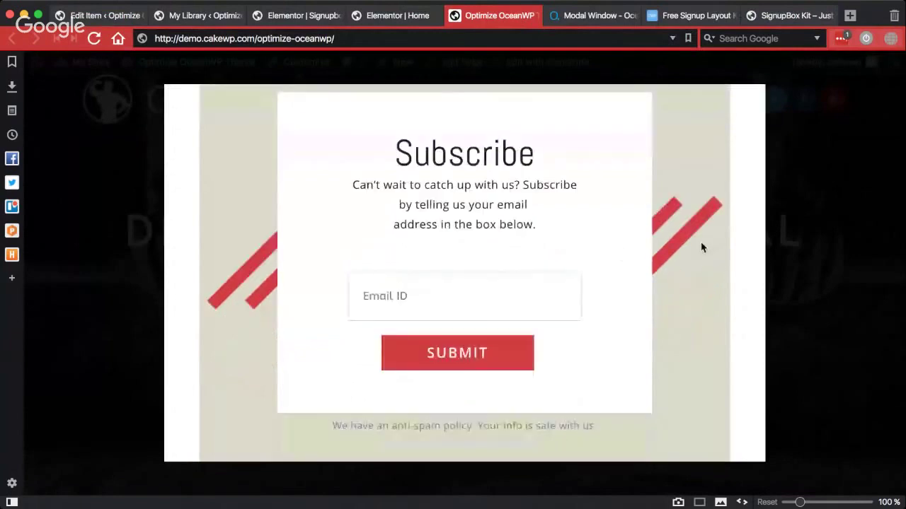
{"action": "scroll", "coordinate": [700, 242], "scroll_direction": "up", "scroll_amount": 3}
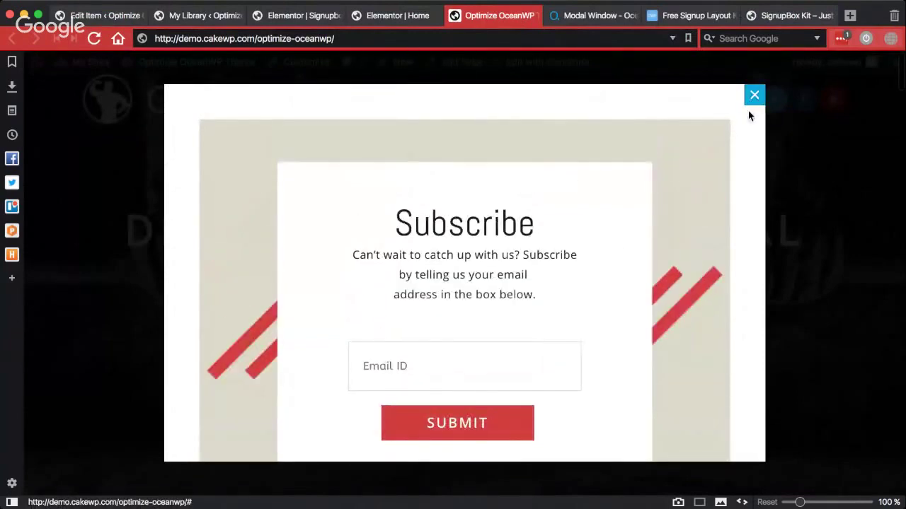
{"action": "scroll", "coordinate": [613, 259], "scroll_direction": "down", "scroll_amount": 3}
{"action": "scroll", "coordinate": [677, 278], "scroll_direction": "up", "scroll_amount": 3}
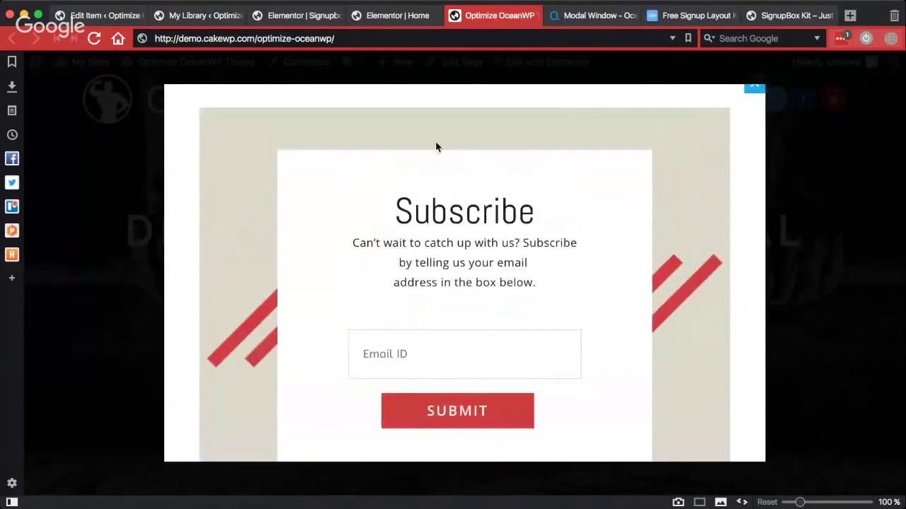
{"action": "scroll", "coordinate": [371, 129], "scroll_direction": "up", "scroll_amount": 1}
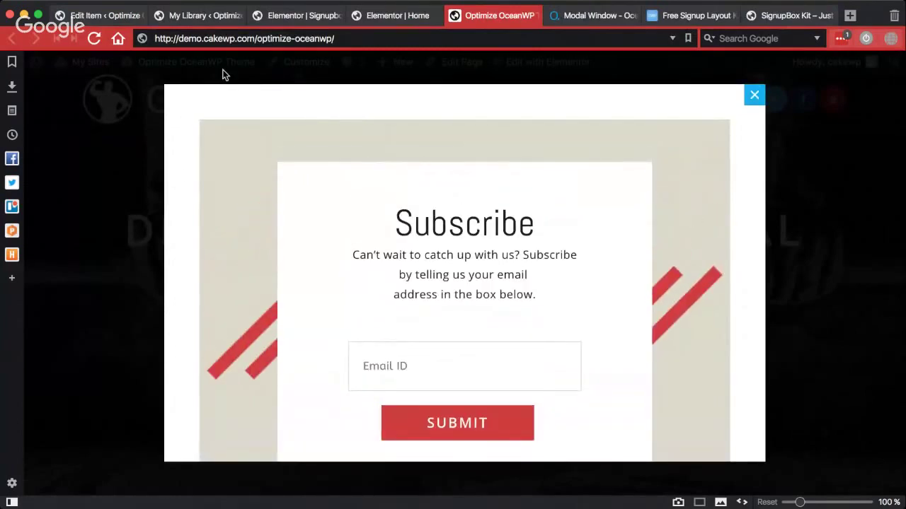
Step: Set the modal's styling padding to 0px and update the modal
{"action": "left_click", "coordinate": [99, 15]}
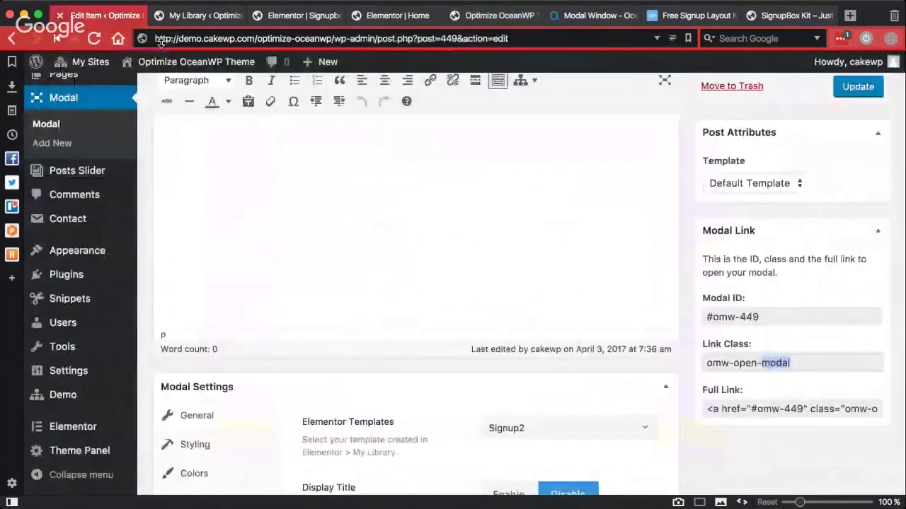
{"action": "scroll", "coordinate": [223, 324], "scroll_direction": "down", "scroll_amount": 4}
{"action": "scroll", "coordinate": [223, 324], "scroll_direction": "down", "scroll_amount": 3}
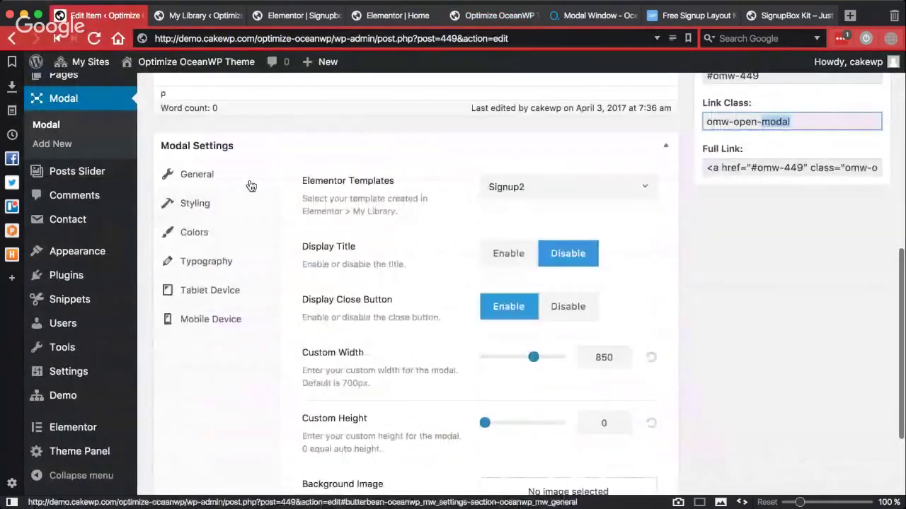
{"action": "left_click", "coordinate": [209, 209]}
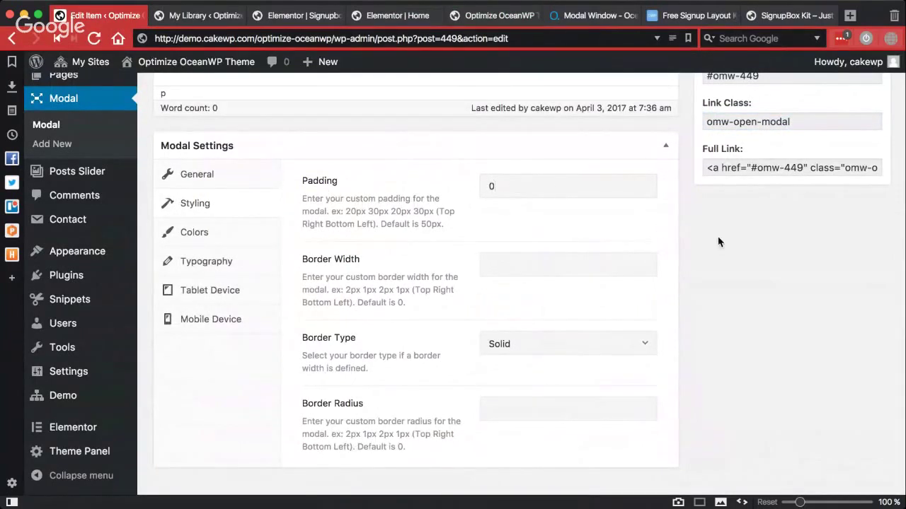
{"action": "left_click", "coordinate": [557, 180]}
{"action": "type", "text": "0px"}
{"action": "scroll", "coordinate": [756, 236], "scroll_direction": "up", "scroll_amount": 6}
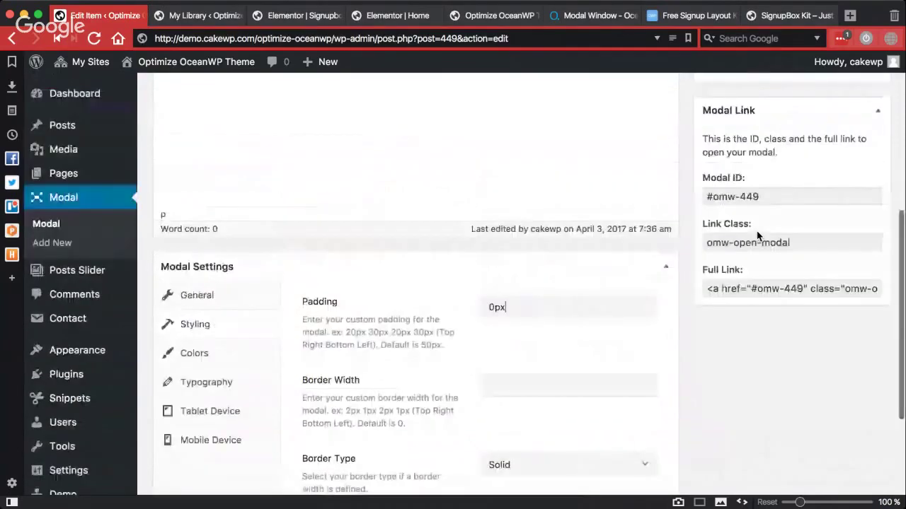
{"action": "scroll", "coordinate": [851, 189], "scroll_direction": "up", "scroll_amount": 2}
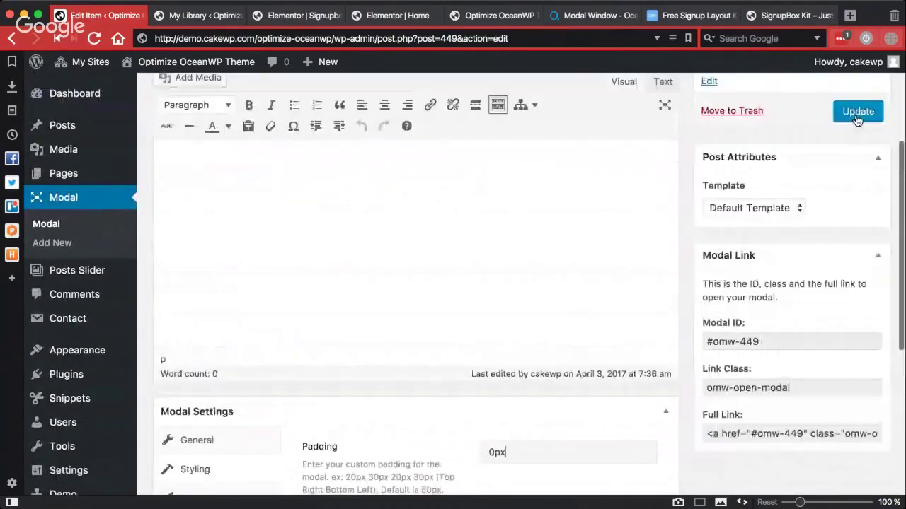
{"action": "left_click", "coordinate": [859, 114]}
Step: Reload the live Gym Club page twice and reopen the Subscribe popup to see the 0px padding
{"action": "left_click", "coordinate": [488, 15]}
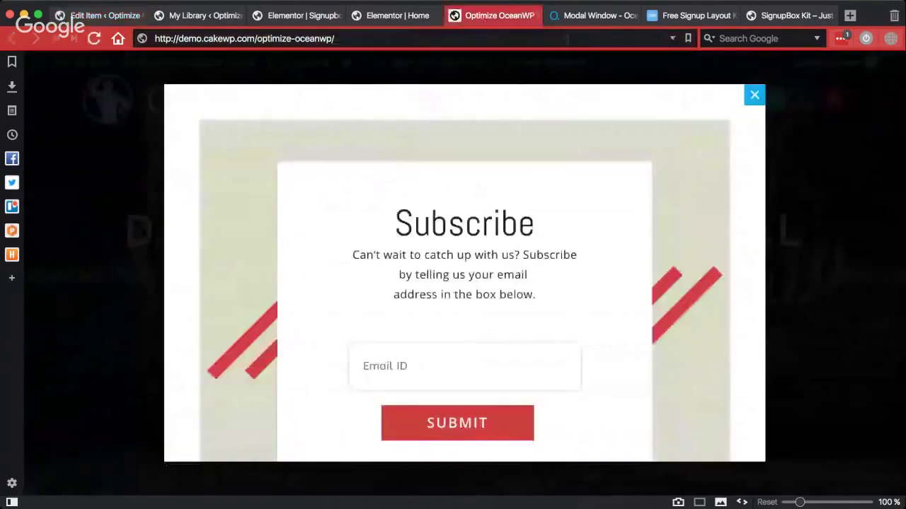
{"action": "left_click", "coordinate": [95, 41]}
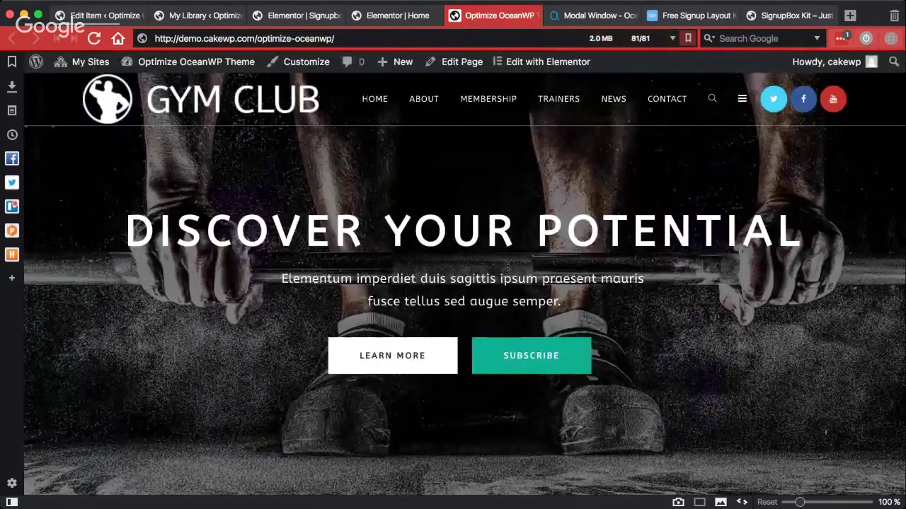
{"action": "key", "text": "super+r"}
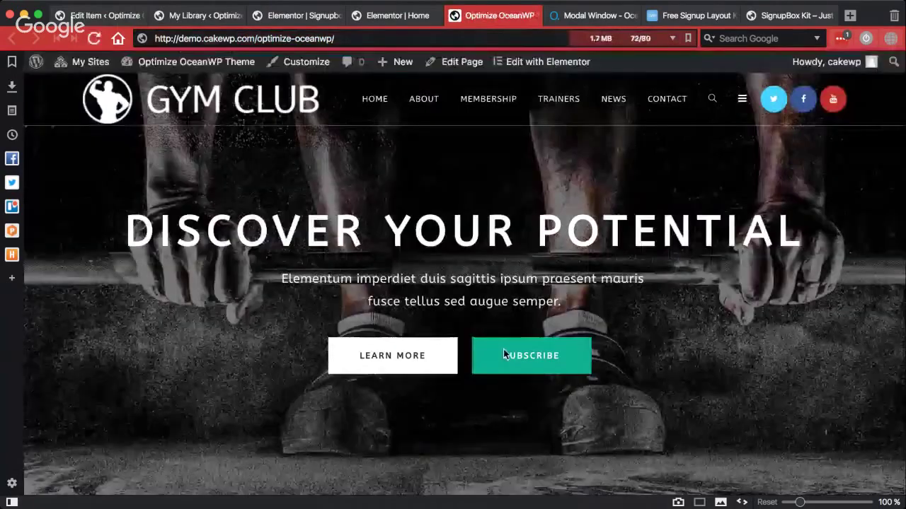
{"action": "left_click", "coordinate": [503, 352]}
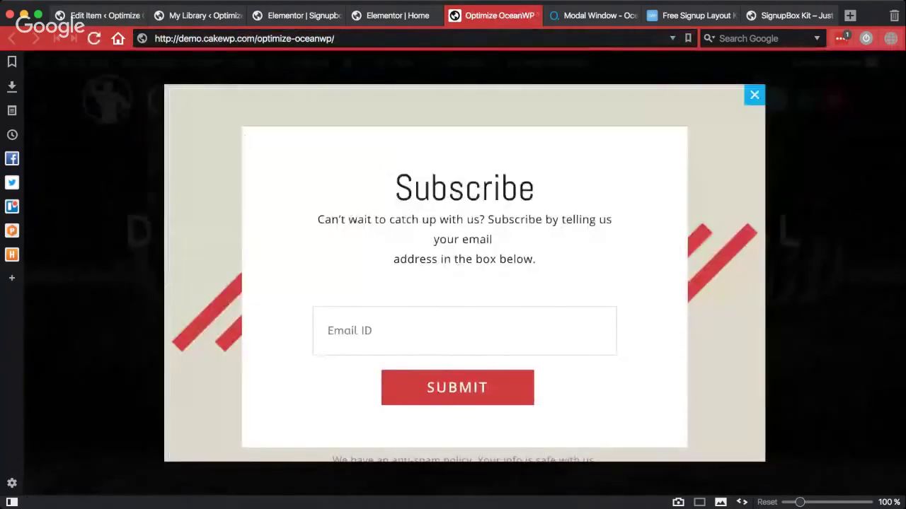
{"action": "scroll", "coordinate": [672, 401], "scroll_direction": "down", "scroll_amount": 2}
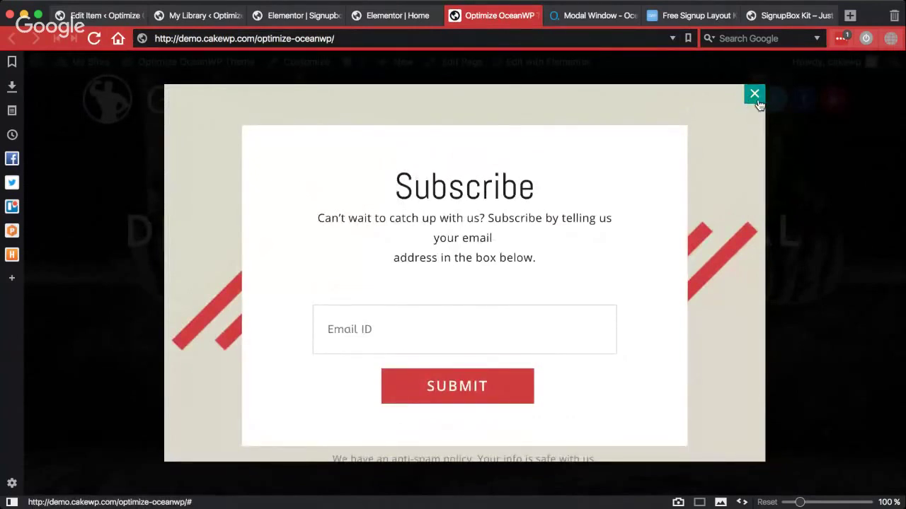
Step: In the modal's colour settings, make the Close Button Background black (#000000)
{"action": "left_click", "coordinate": [99, 14]}
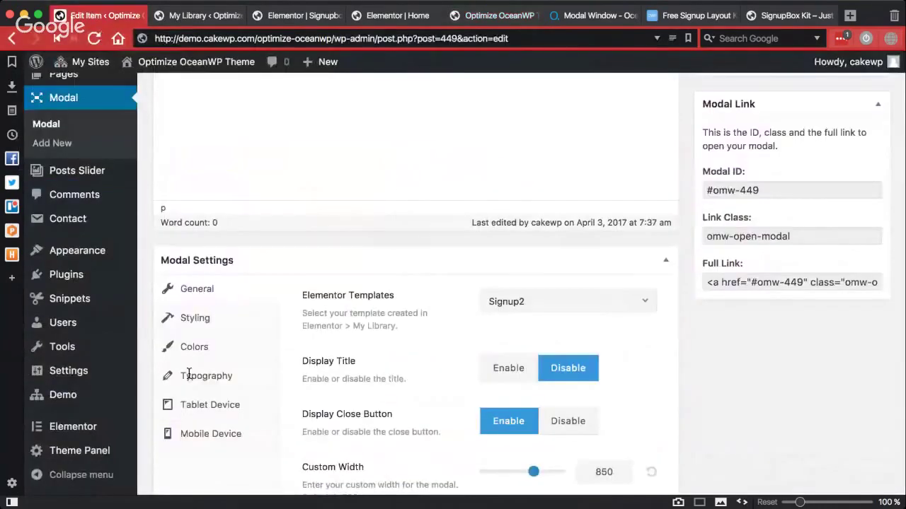
{"action": "scroll", "coordinate": [189, 354], "scroll_direction": "down", "scroll_amount": 2}
{"action": "left_click", "coordinate": [195, 240]}
{"action": "left_click", "coordinate": [192, 267]}
{"action": "scroll", "coordinate": [334, 301], "scroll_direction": "down", "scroll_amount": 4}
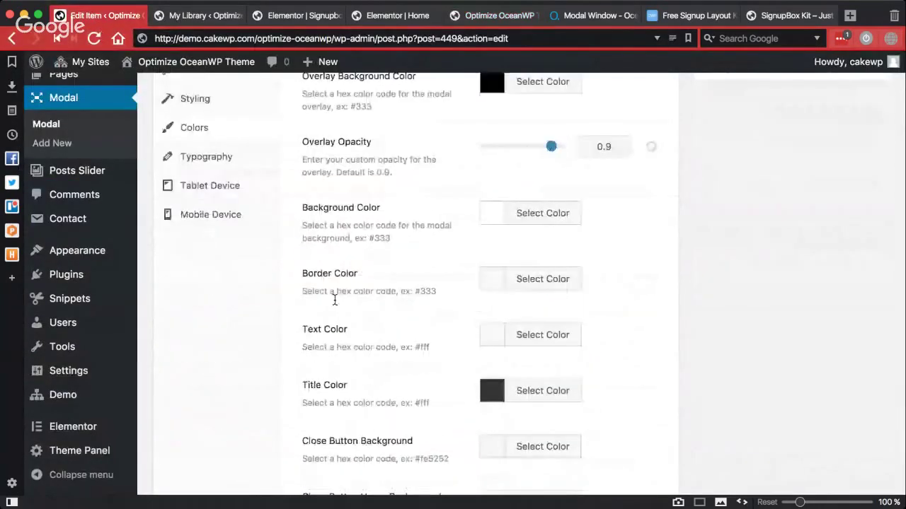
{"action": "scroll", "coordinate": [335, 300], "scroll_direction": "up", "scroll_amount": 3}
{"action": "scroll", "coordinate": [334, 301], "scroll_direction": "down", "scroll_amount": 4}
{"action": "scroll", "coordinate": [334, 301], "scroll_direction": "up", "scroll_amount": 2}
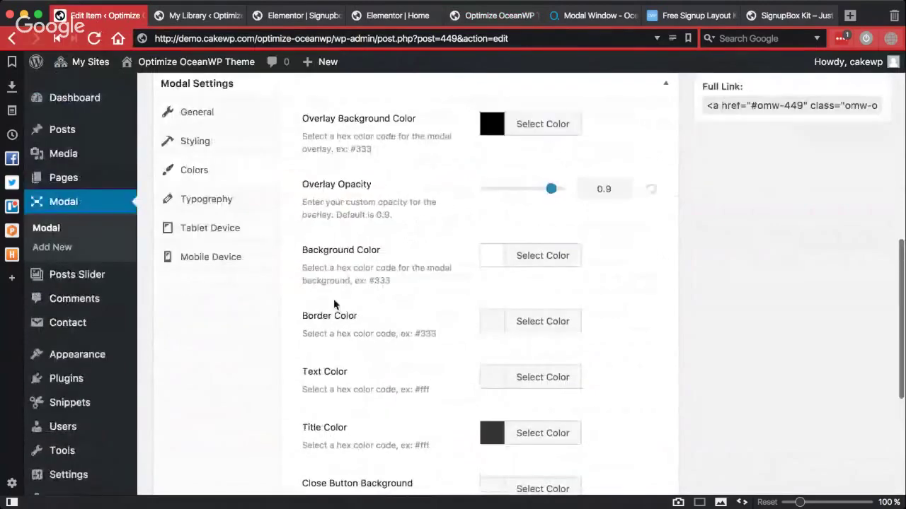
{"action": "scroll", "coordinate": [396, 289], "scroll_direction": "down", "scroll_amount": 4}
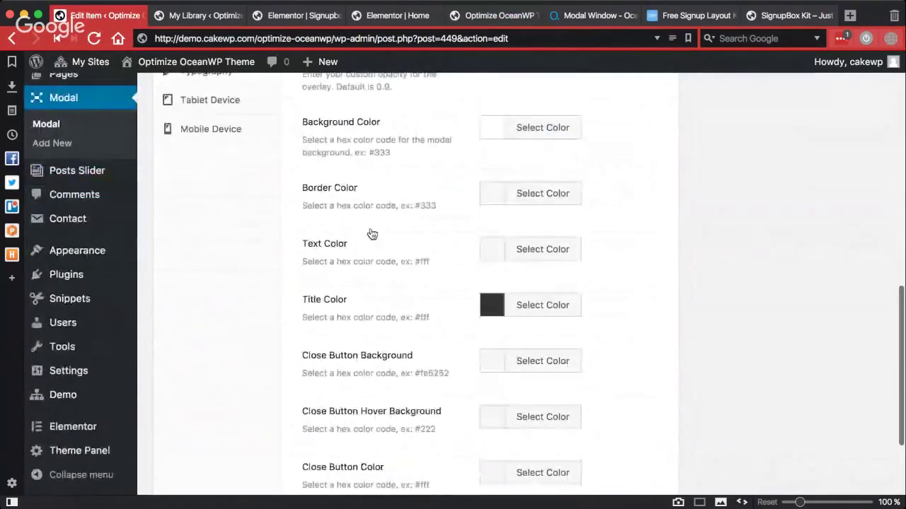
{"action": "scroll", "coordinate": [350, 291], "scroll_direction": "down", "scroll_amount": 4}
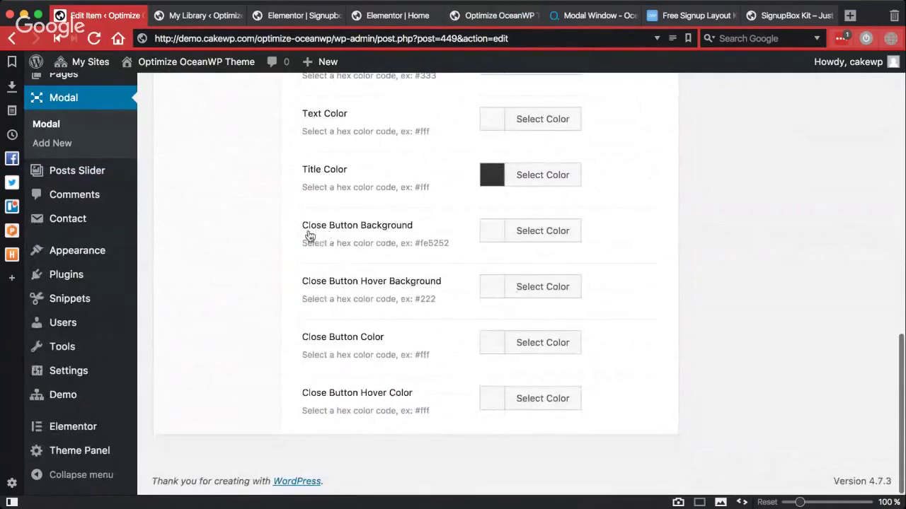
{"action": "left_click", "coordinate": [520, 232]}
{"action": "scroll", "coordinate": [453, 330], "scroll_direction": "down", "scroll_amount": 3}
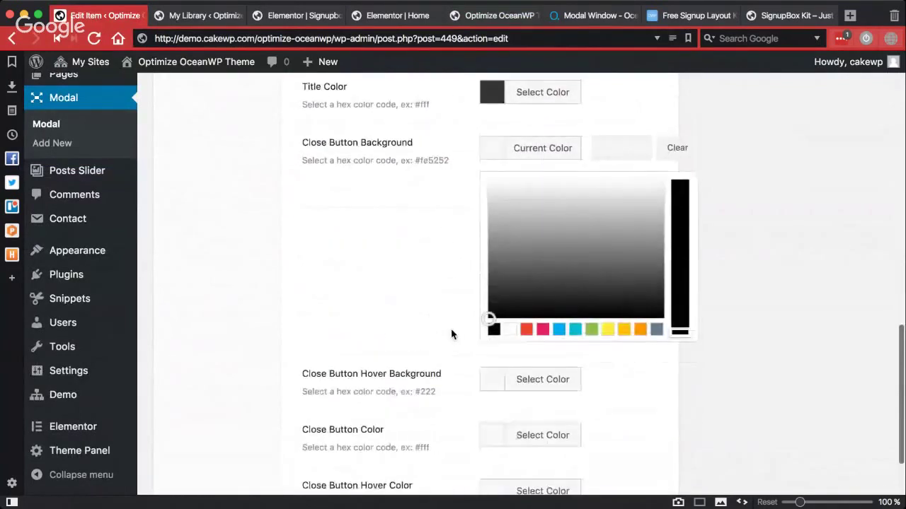
{"action": "left_click", "coordinate": [495, 330]}
{"action": "left_click", "coordinate": [492, 151]}
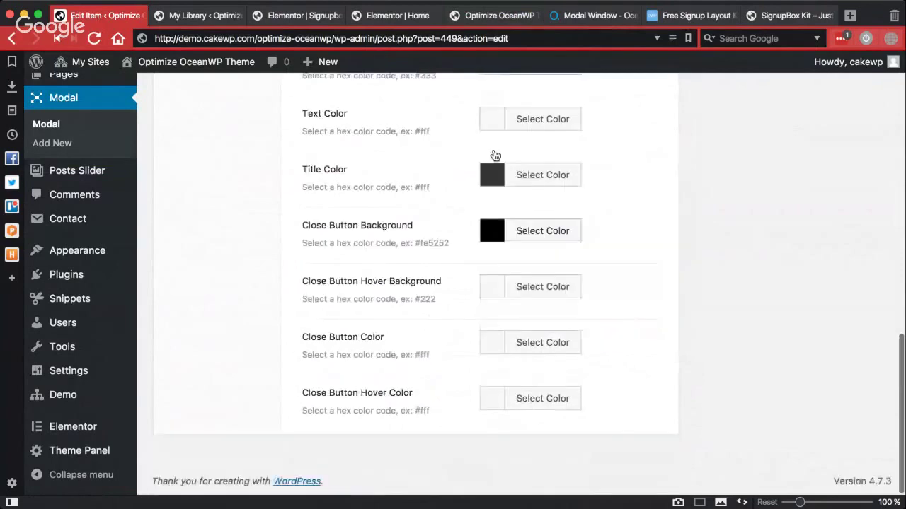
Step: Set the Close Button Hover Background to near-black #161616
{"action": "left_click", "coordinate": [496, 287]}
{"action": "scroll", "coordinate": [497, 297], "scroll_direction": "down", "scroll_amount": 5}
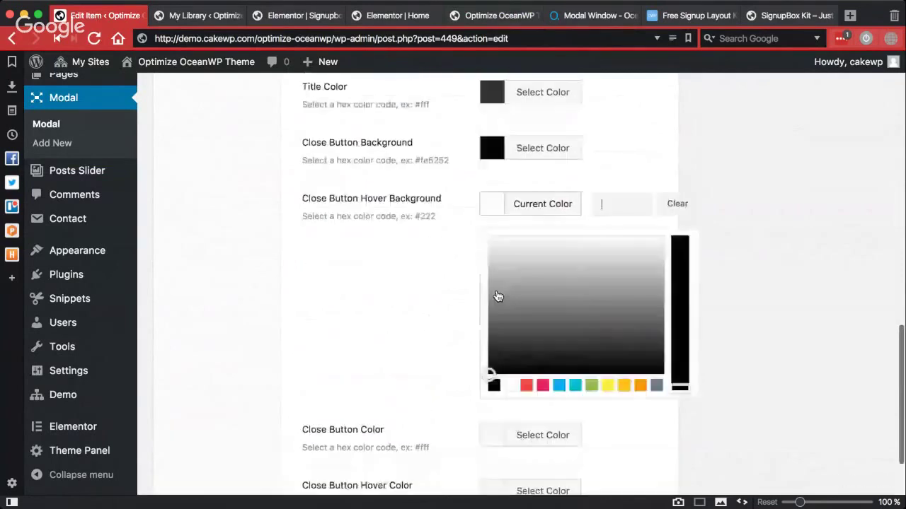
{"action": "left_click", "coordinate": [495, 330]}
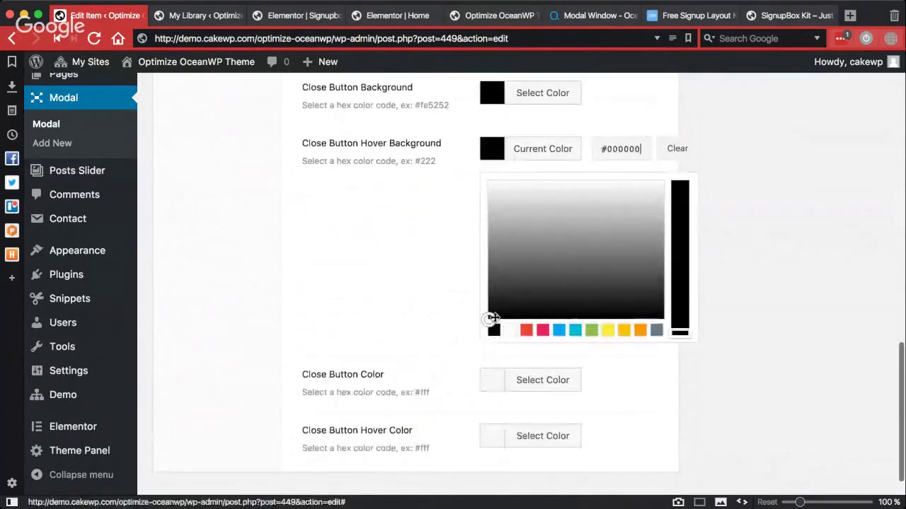
{"action": "left_click_drag", "start_coordinate": [490, 319], "coordinate": [488, 308]}
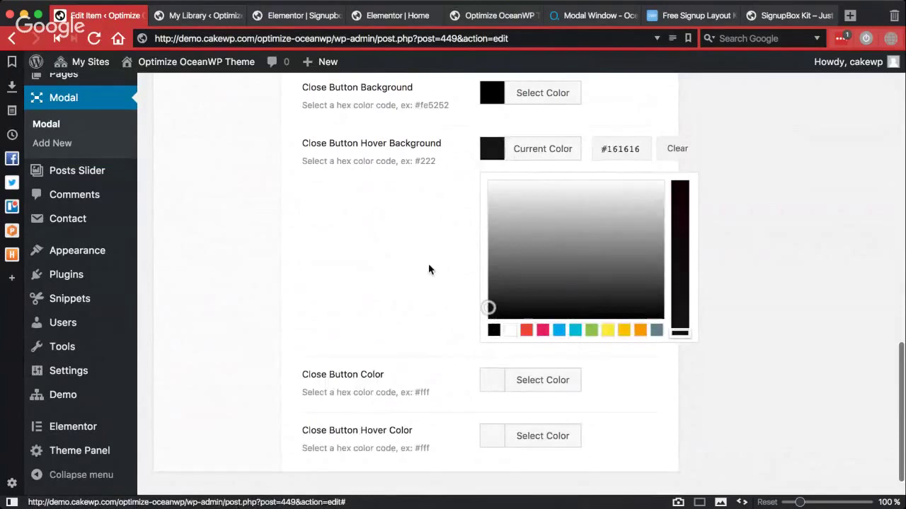
{"action": "left_click", "coordinate": [507, 149]}
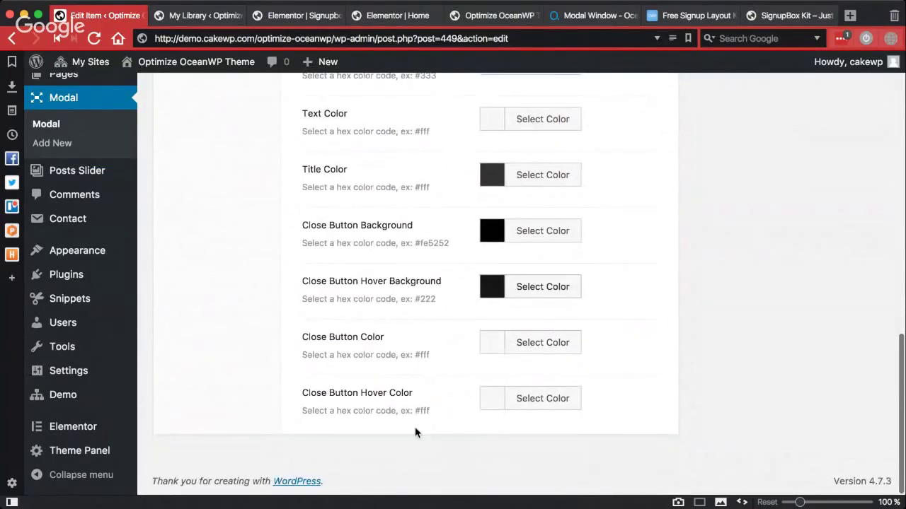
{"action": "scroll", "coordinate": [665, 262], "scroll_direction": "up", "scroll_amount": 10}
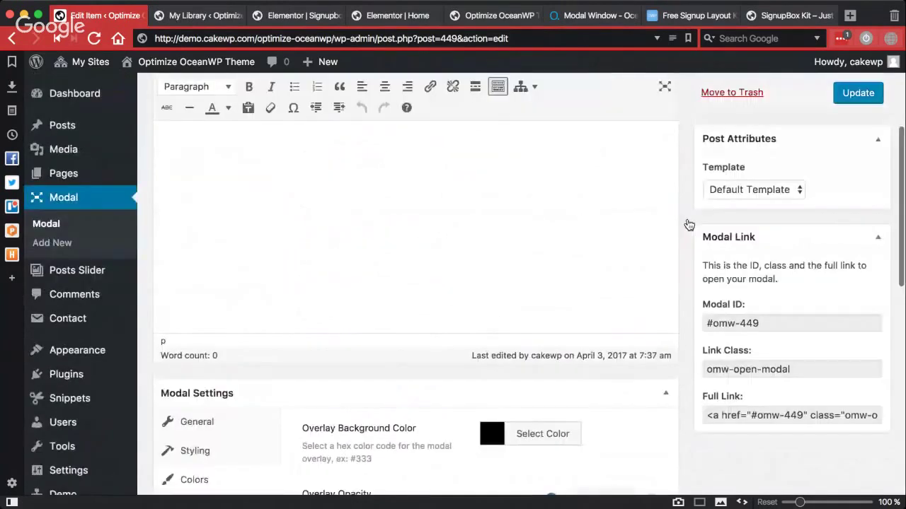
Step: Save the modal's close button colour changes and reload the live Gym Club site
{"action": "left_click", "coordinate": [857, 93]}
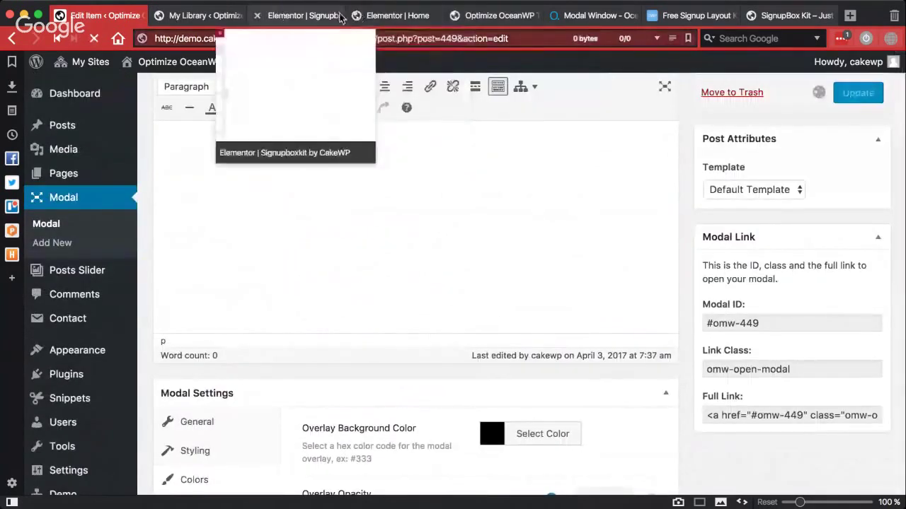
{"action": "left_click", "coordinate": [575, 16]}
{"action": "left_click", "coordinate": [496, 17]}
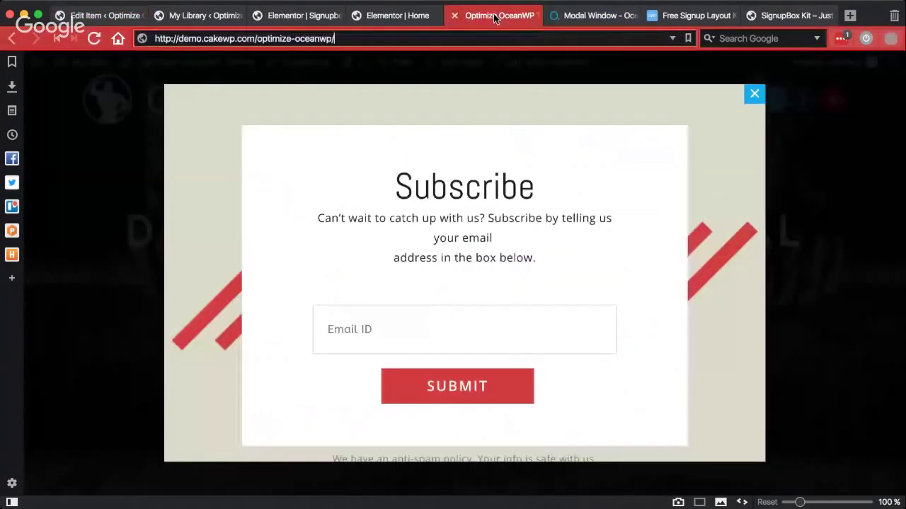
{"action": "left_click", "coordinate": [92, 40]}
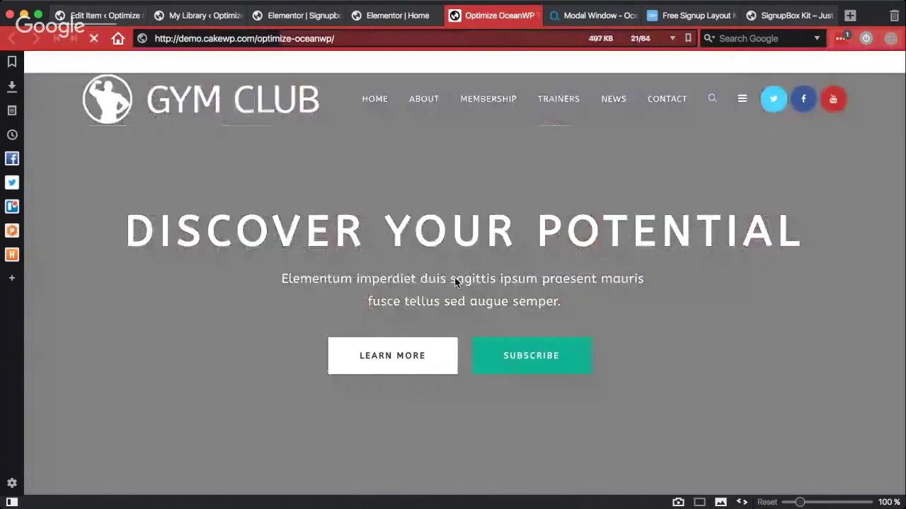
{"action": "key", "text": "super+r"}
Step: Open the Subscribe popup to confirm its close button is now black, then close it
{"action": "left_click", "coordinate": [573, 369]}
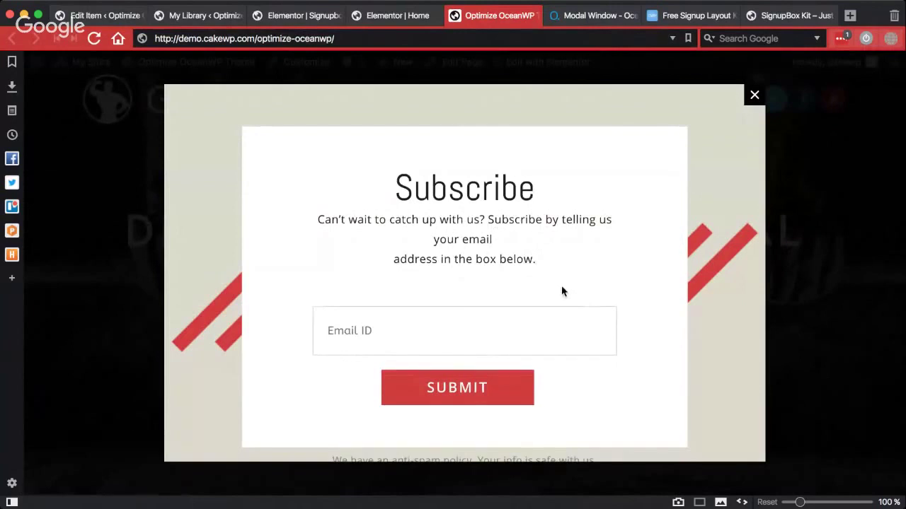
{"action": "scroll", "coordinate": [547, 302], "scroll_direction": "down", "scroll_amount": 1}
{"action": "scroll", "coordinate": [548, 302], "scroll_direction": "up", "scroll_amount": 1}
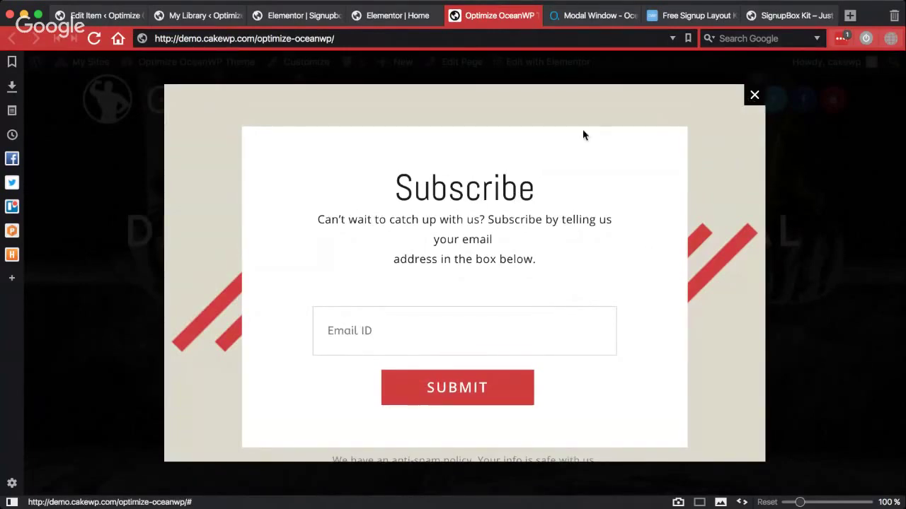
{"action": "left_click", "coordinate": [755, 97]}
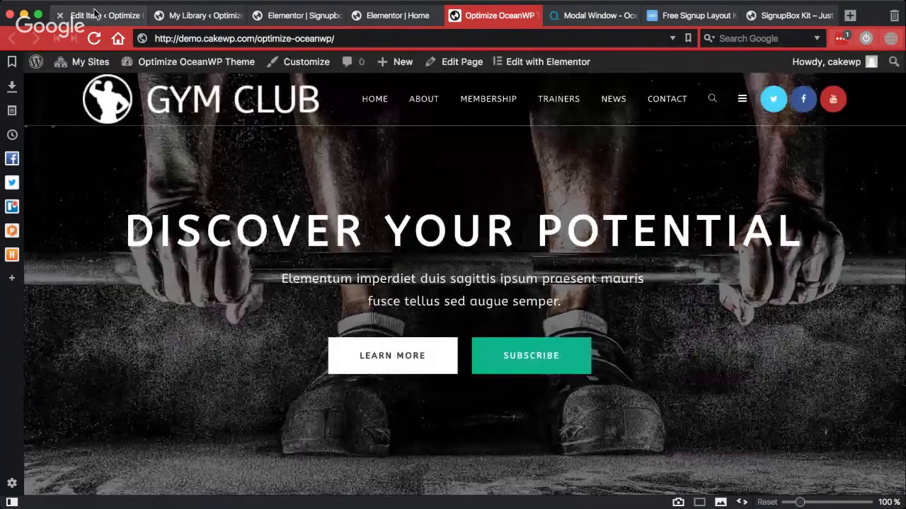
Step: Return to the modal's edit screen and bring up the Home page in Elementor
{"action": "left_click", "coordinate": [99, 15]}
{"action": "scroll", "coordinate": [297, 310], "scroll_direction": "down", "scroll_amount": 5}
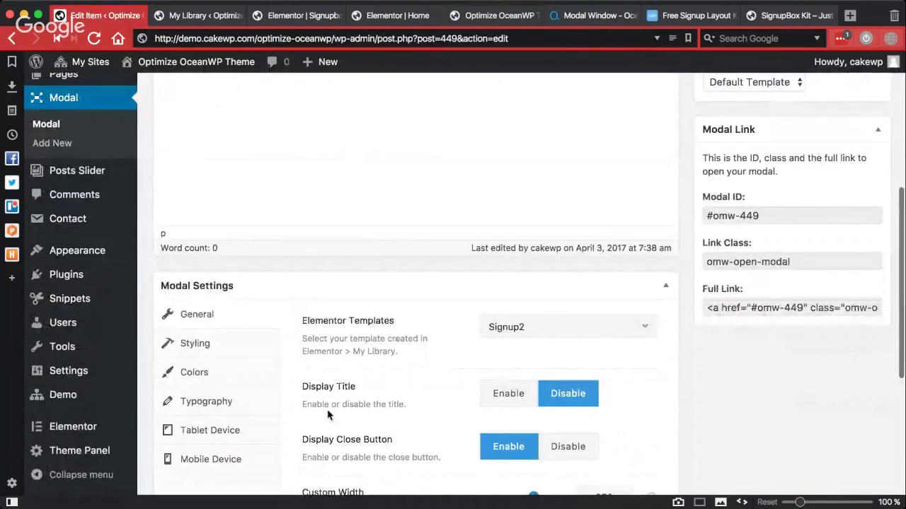
{"action": "left_click", "coordinate": [402, 14]}
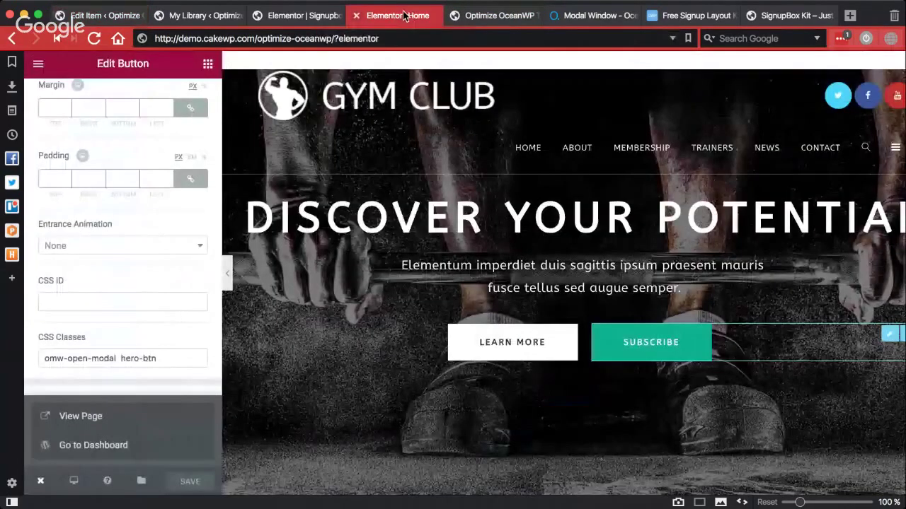